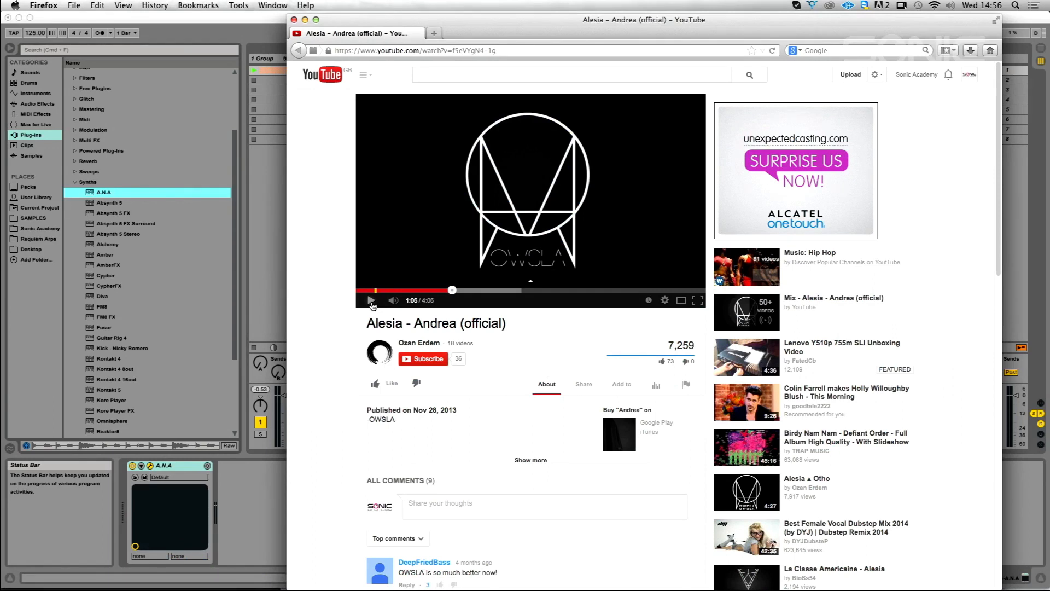
Listen to short passages of the Alesia - Andrea reference track around 1:06 to 1:12, and return to Ableton Live
{"action": "left_click", "coordinate": [371, 302]}
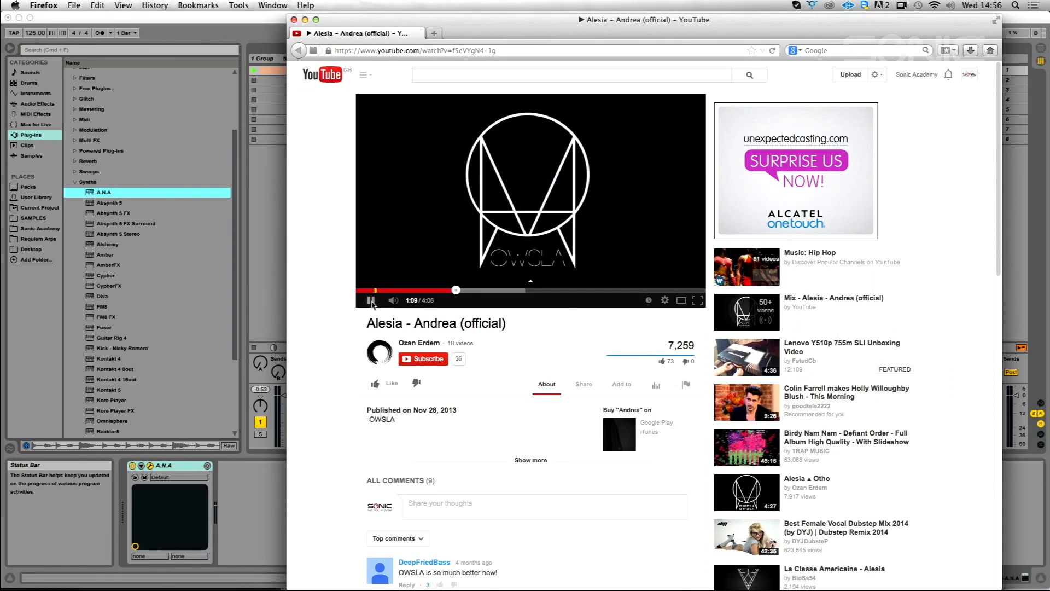
{"action": "left_click", "coordinate": [371, 301]}
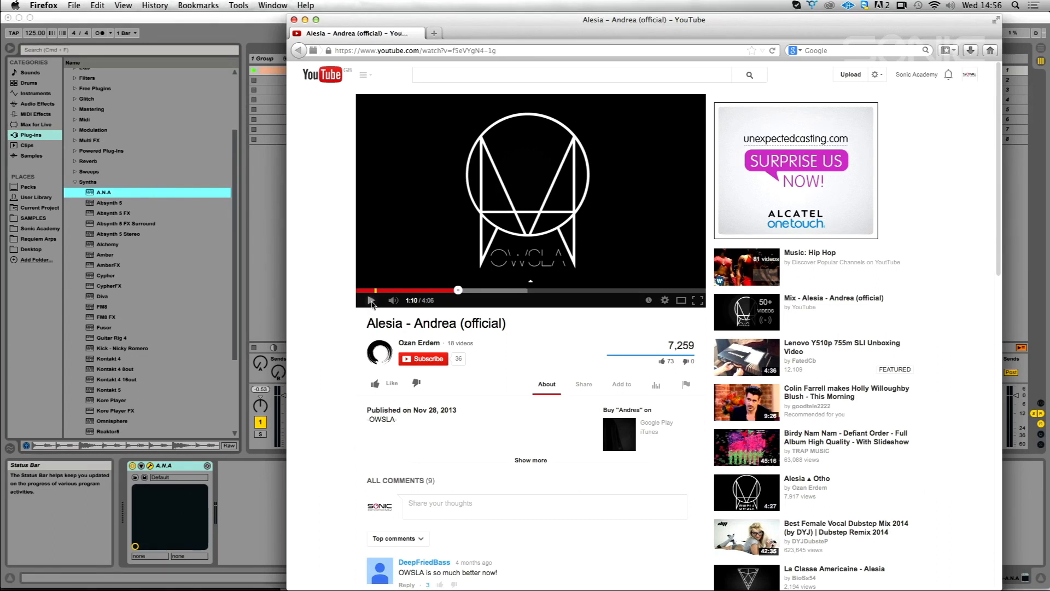
{"action": "left_click", "coordinate": [371, 301]}
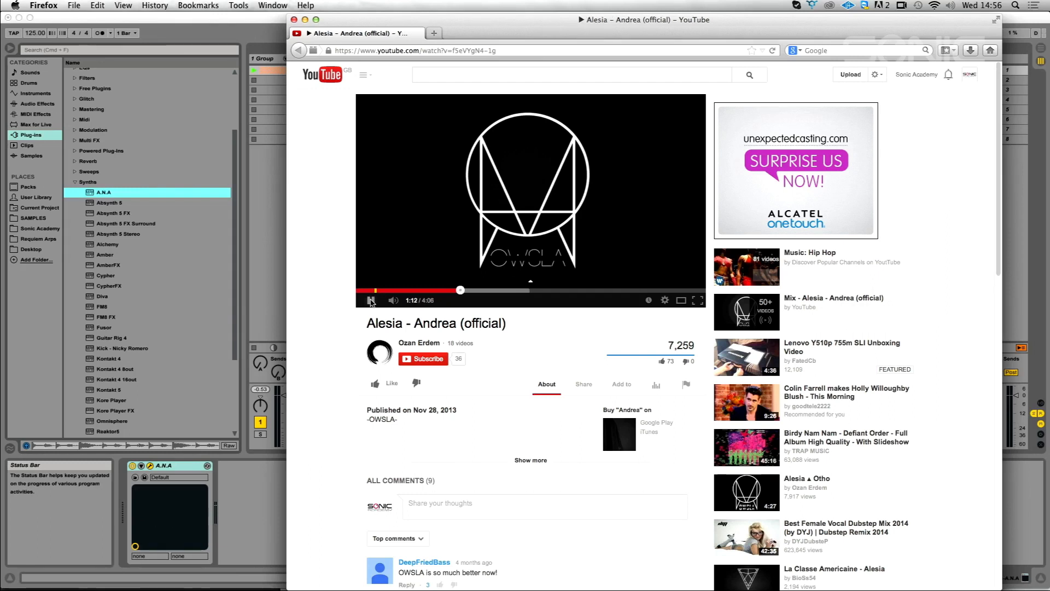
{"action": "left_click", "coordinate": [371, 301]}
{"action": "key", "text": "super+Tab"}
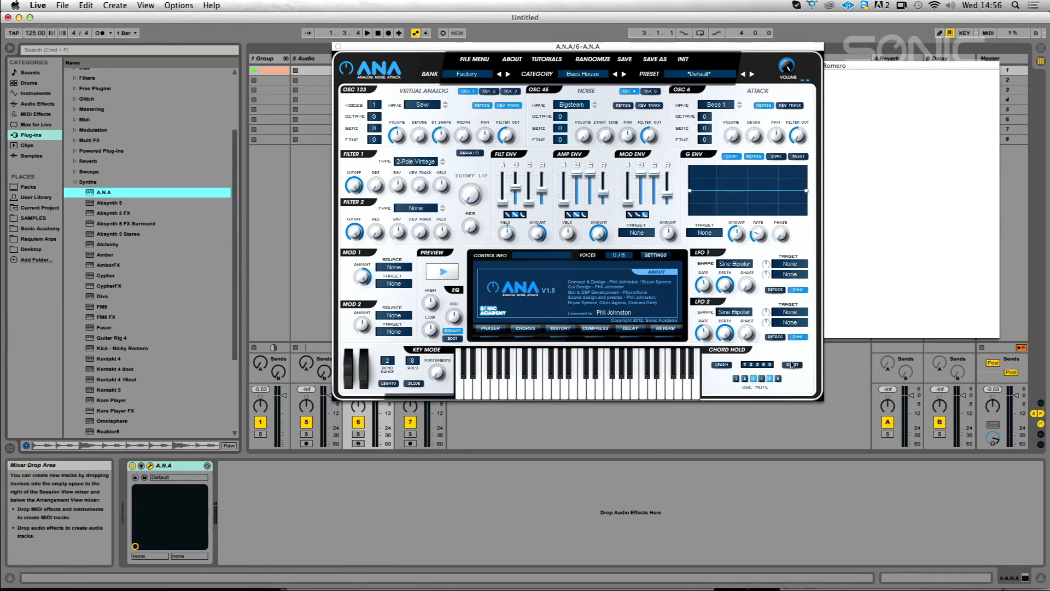
Switch off oscillator mutes 3 and 5 in Chord Hold, and learn a chord on the record-armed A.N.A track
{"action": "left_click", "coordinate": [754, 378]}
{"action": "left_click", "coordinate": [770, 378]}
{"action": "left_click", "coordinate": [722, 365]}
{"action": "left_click", "coordinate": [358, 444]}
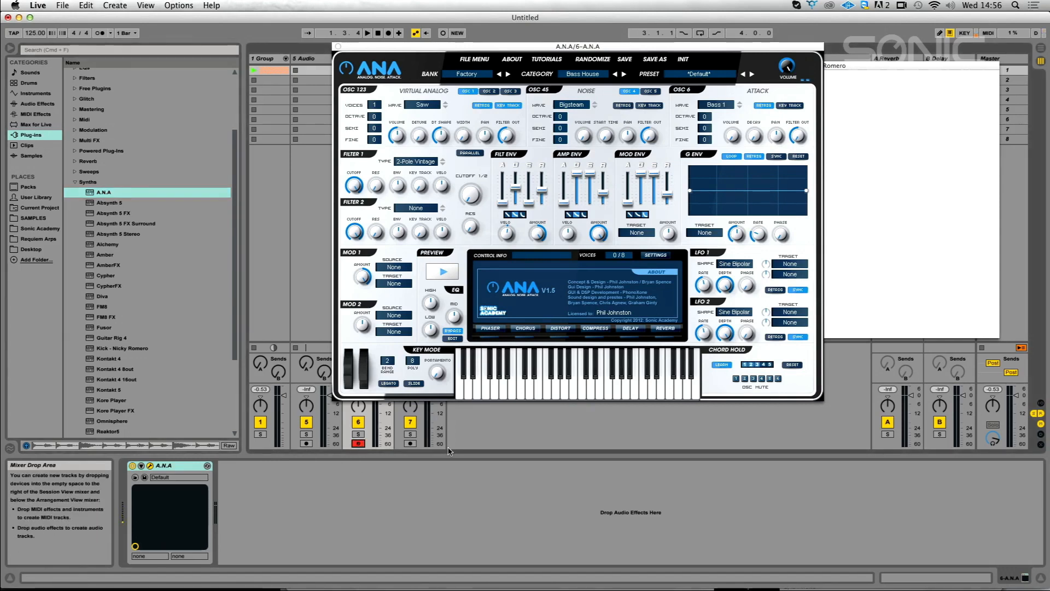
{"action": "left_click", "coordinate": [725, 367]}
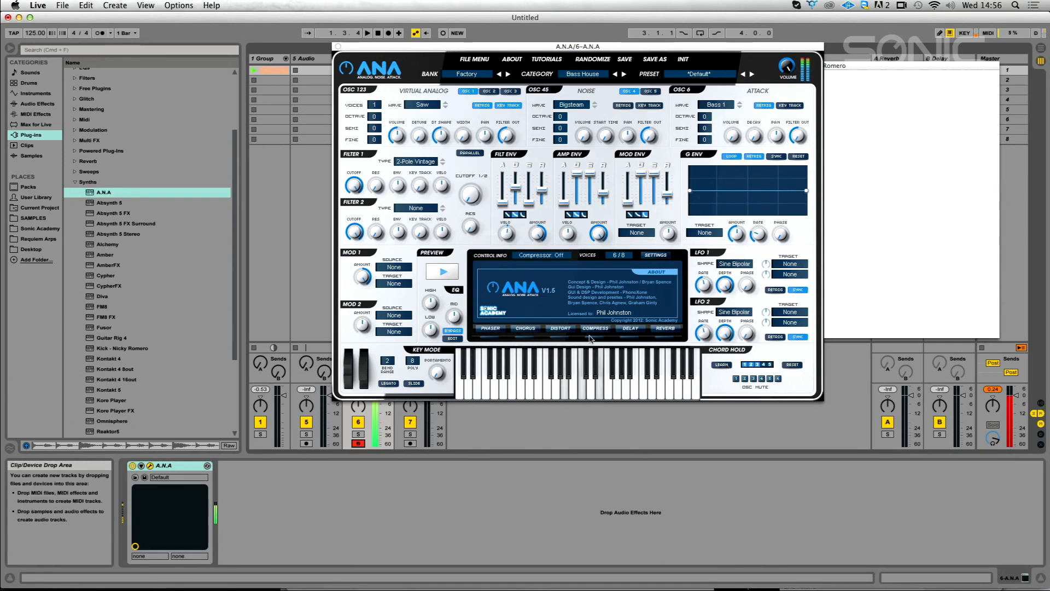
Move the synth window aside, and reset Chord Hold to learn a new chord
{"action": "left_click_drag", "start_coordinate": [474, 47], "coordinate": [561, 53]}
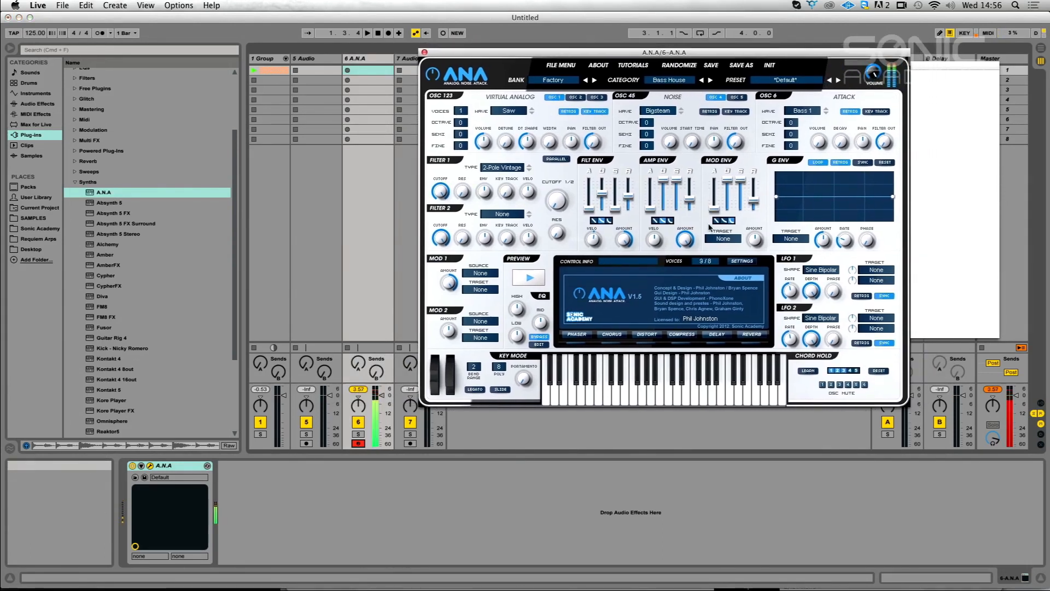
{"action": "left_click", "coordinate": [879, 372]}
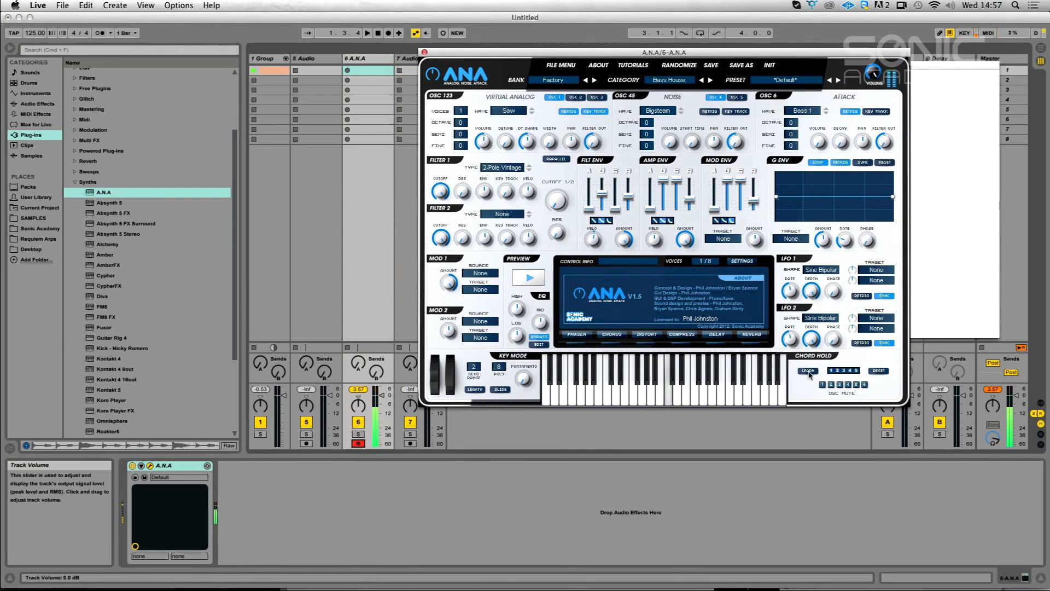
{"action": "left_click", "coordinate": [809, 371]}
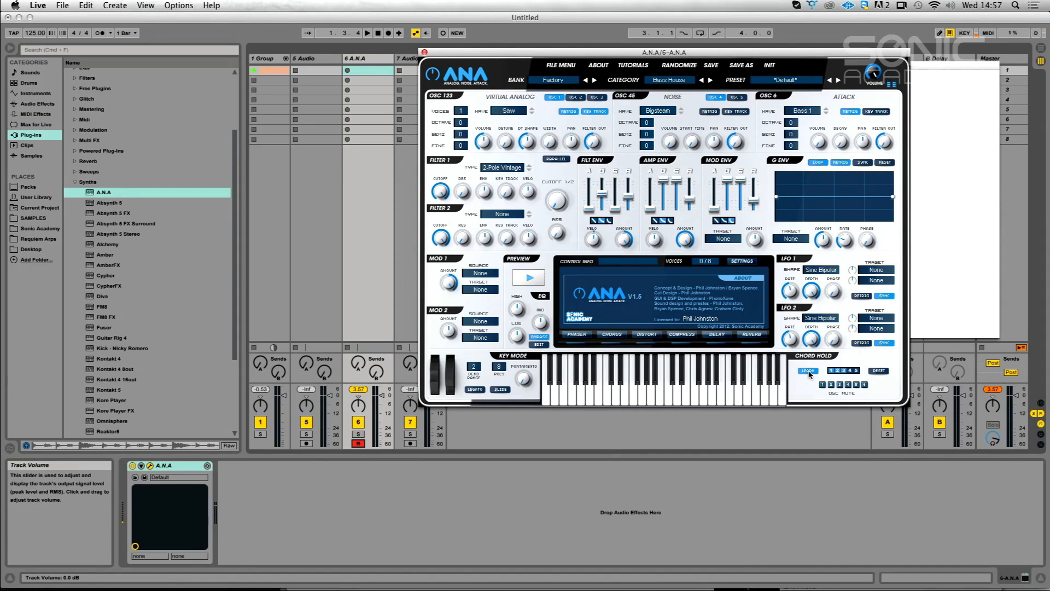
{"action": "left_click", "coordinate": [810, 373]}
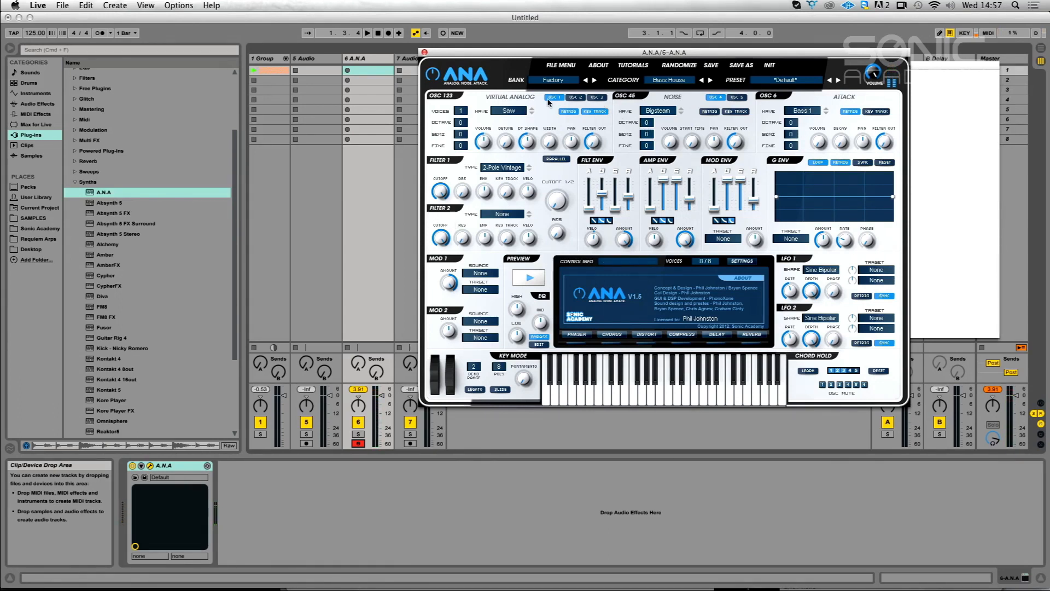
Load the Grainvoice 1 noise wave into OSC 4, and set OSC 1 to 1 voice with the Saw wave
{"action": "left_click", "coordinate": [507, 111]}
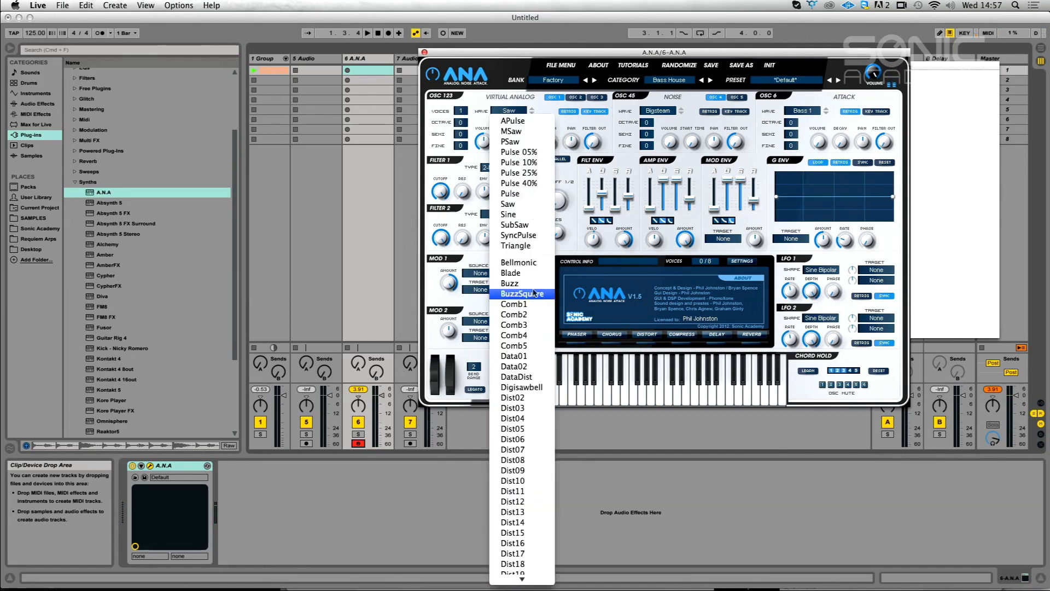
{"action": "left_click", "coordinate": [520, 104]}
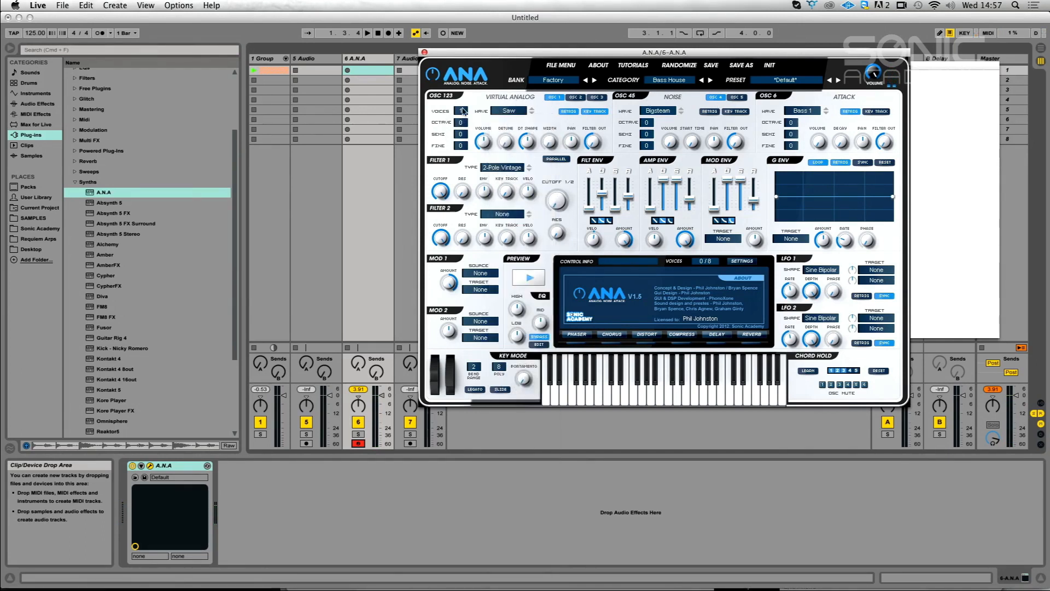
{"action": "left_click", "coordinate": [664, 111]}
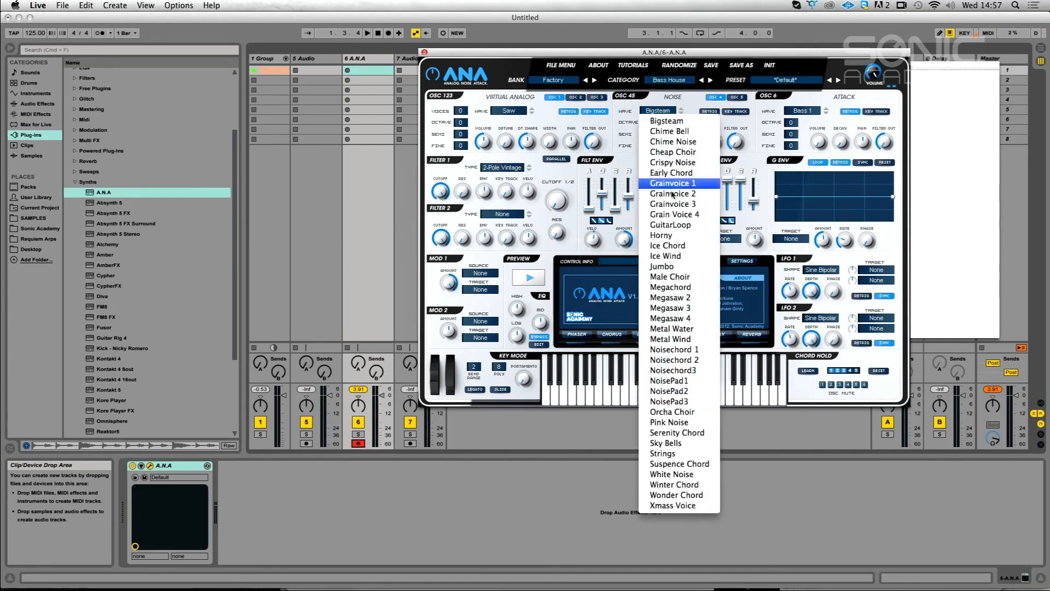
{"action": "left_click", "coordinate": [671, 183]}
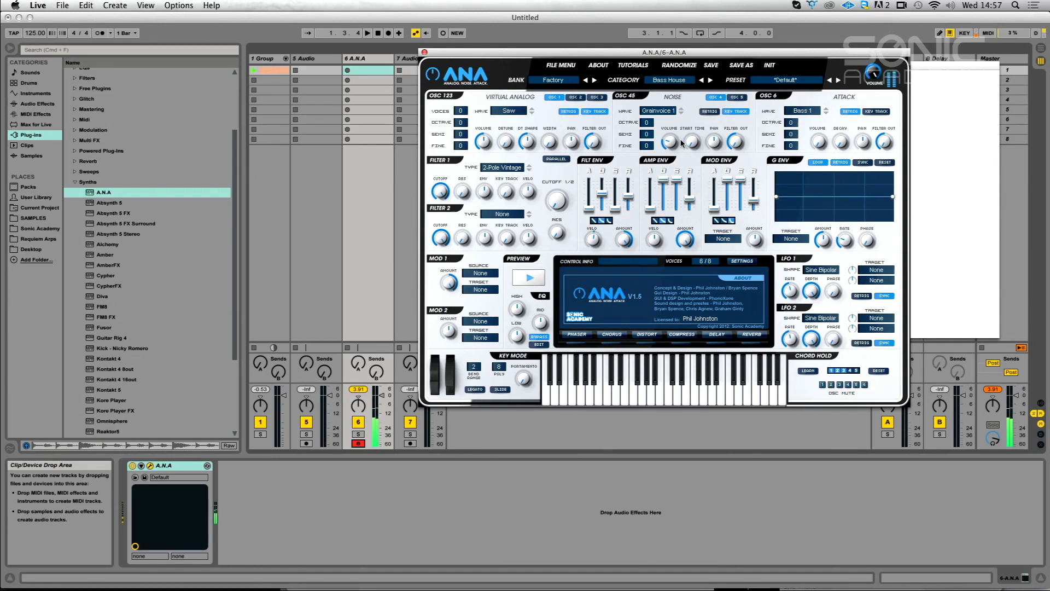
{"action": "left_click_drag", "start_coordinate": [462, 109], "coordinate": [465, 92]}
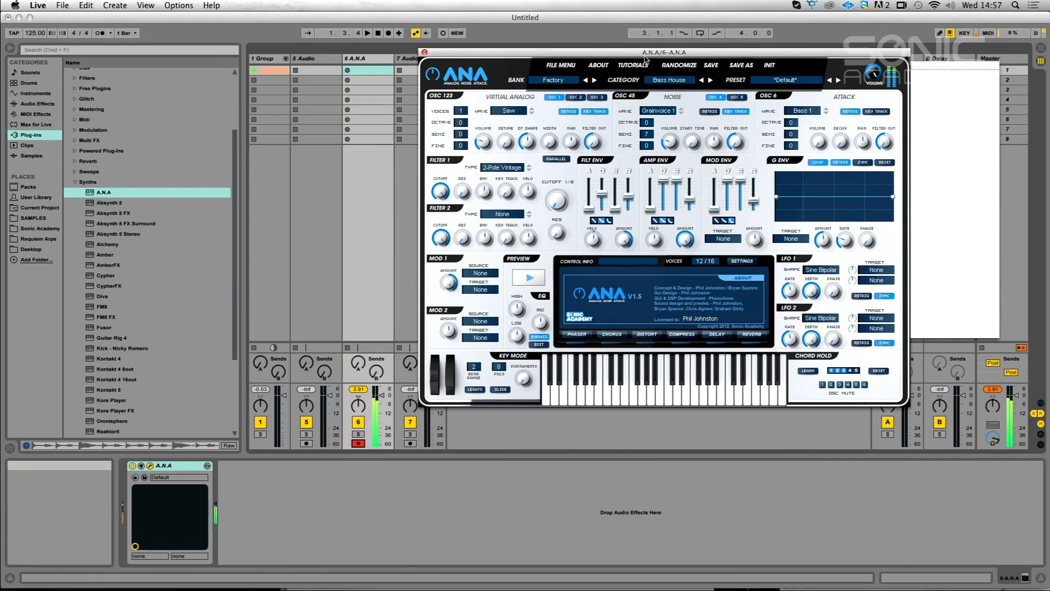
Set OSC 4's semitone offset to -1, and fine-tune the OSC 1 volume
{"action": "left_click_drag", "start_coordinate": [647, 134], "coordinate": [647, 189]}
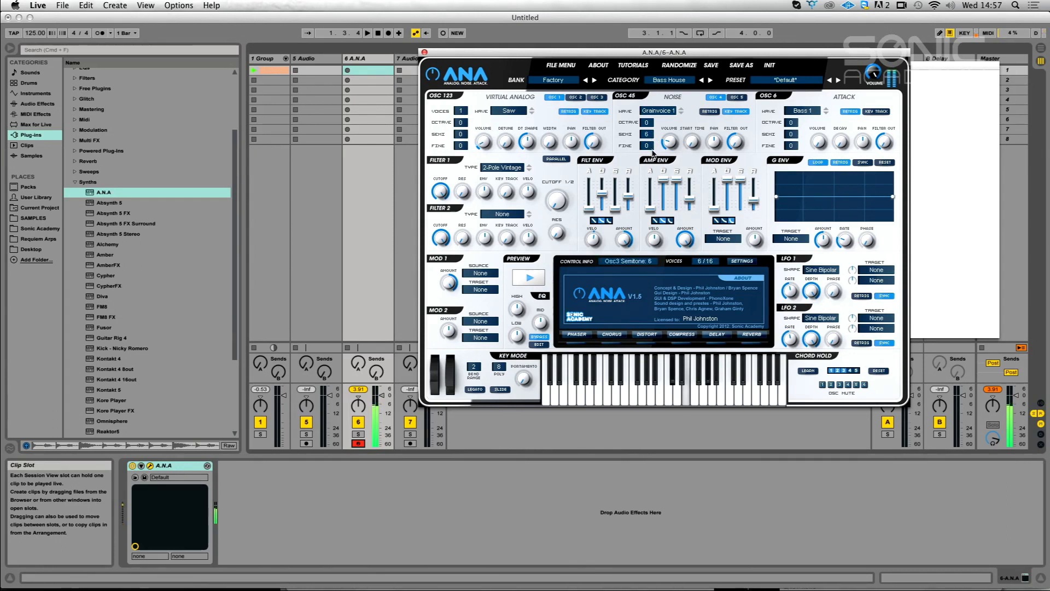
{"action": "left_click_drag", "start_coordinate": [657, 200], "coordinate": [662, 262]}
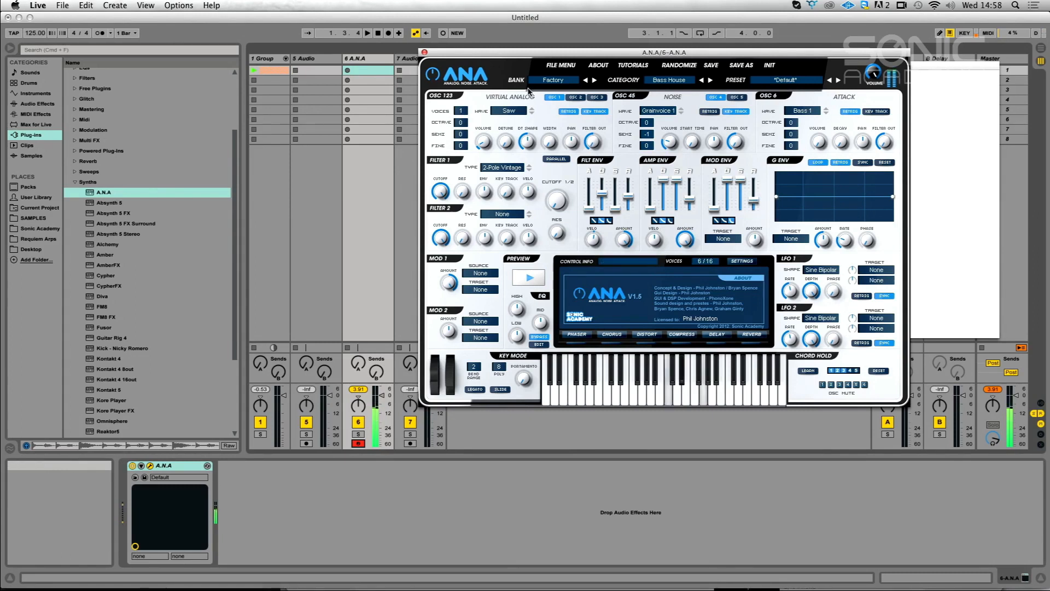
{"action": "left_click_drag", "start_coordinate": [488, 140], "coordinate": [491, 142]}
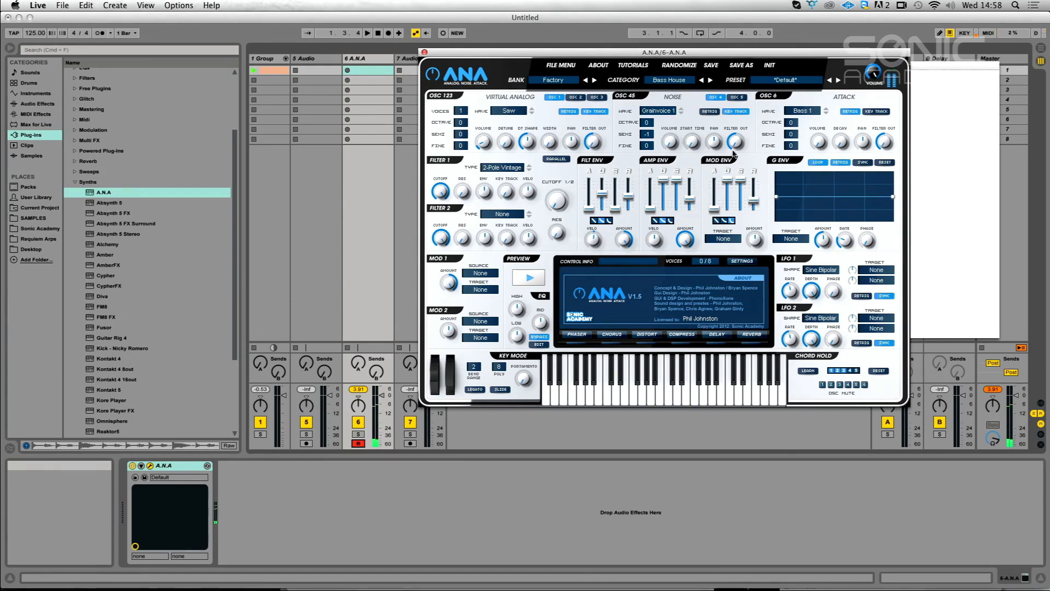
Audition Grainvoice 2 on OSC 5, and load Grainvoice 3 as its wave with a semitone offset of 0
{"action": "left_click", "coordinate": [737, 96]}
{"action": "left_click", "coordinate": [665, 112]}
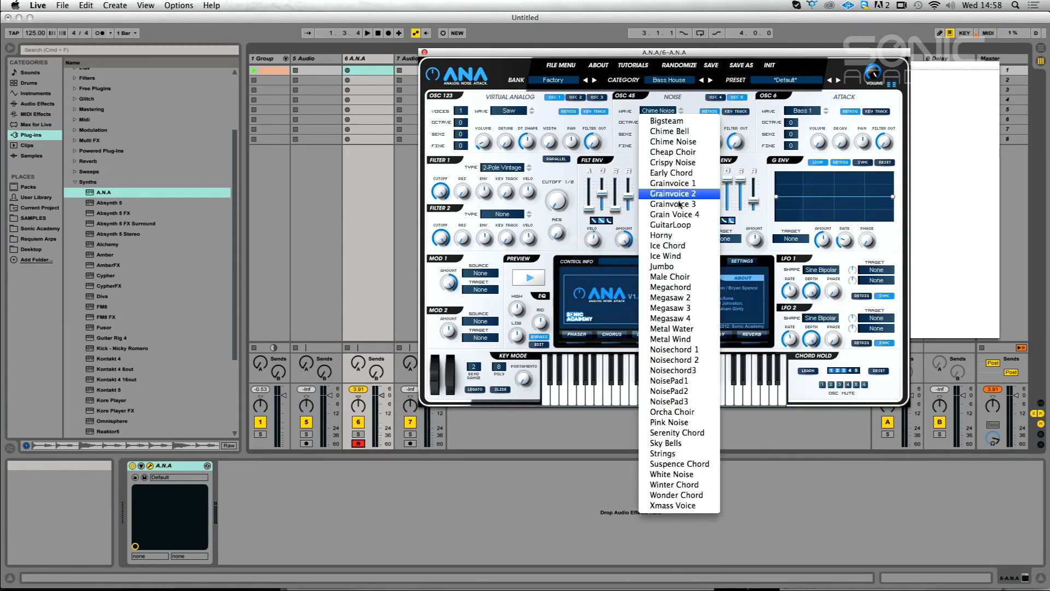
{"action": "left_click", "coordinate": [673, 124]}
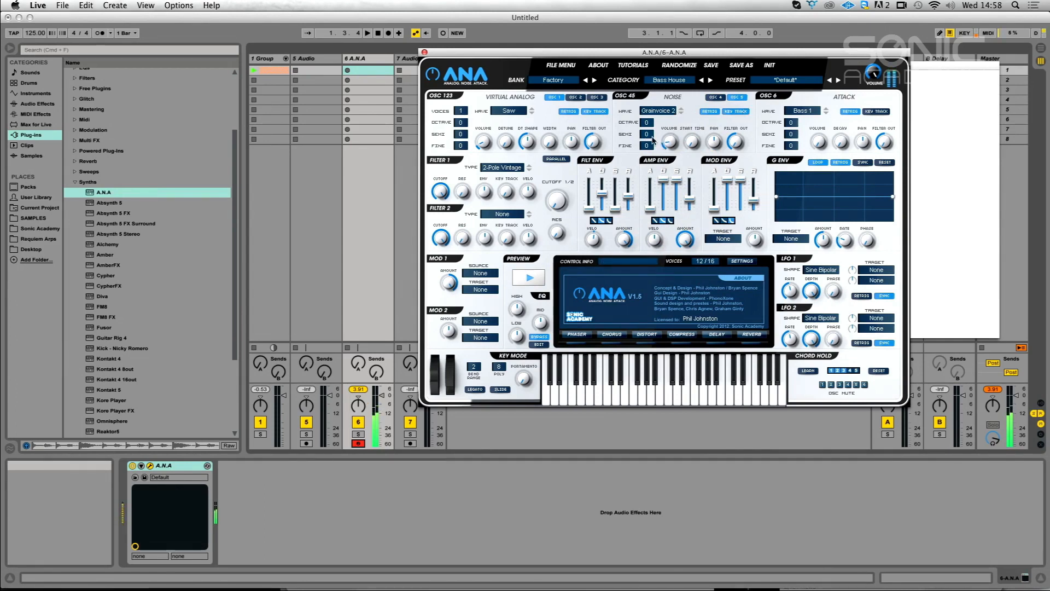
{"action": "left_click_drag", "start_coordinate": [645, 181], "coordinate": [647, 133]}
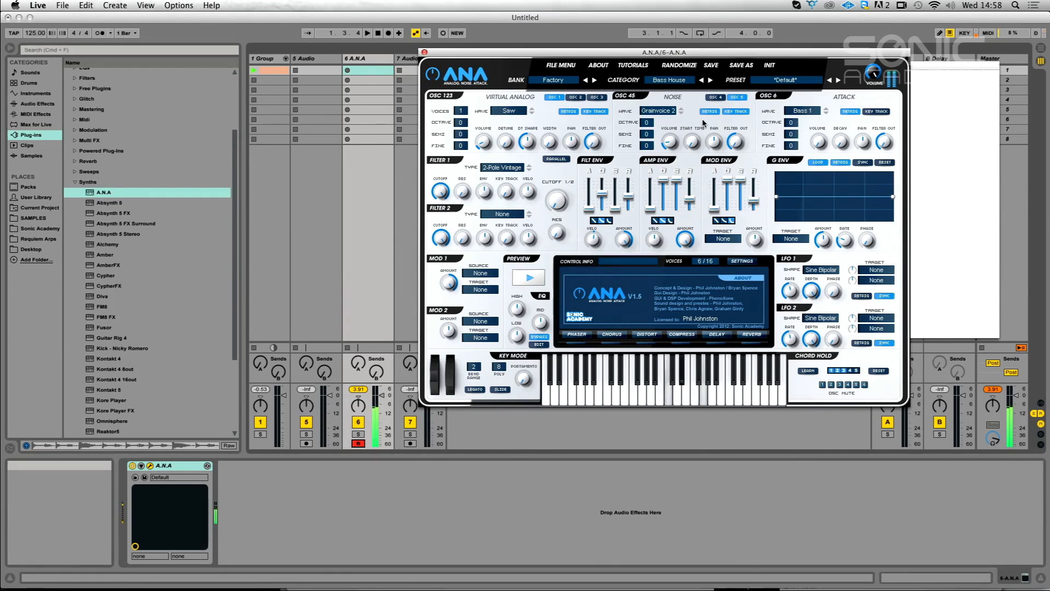
{"action": "left_click", "coordinate": [659, 111]}
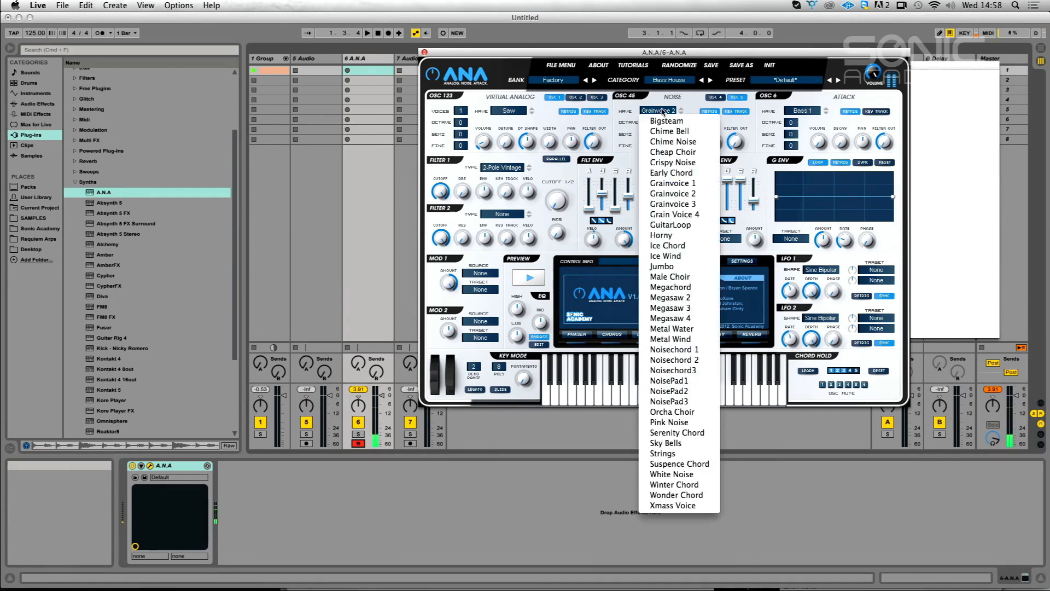
{"action": "left_click", "coordinate": [694, 204]}
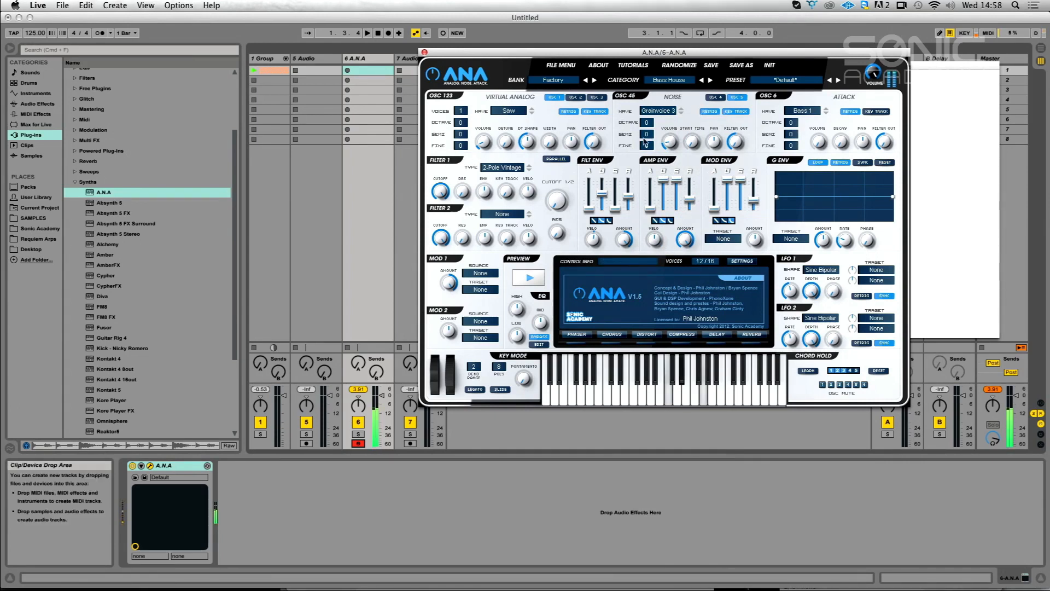
Tune OSC 4 to octave 1 and semitone 7, and raise OSC 5 to octave 1
{"action": "left_click", "coordinate": [715, 97]}
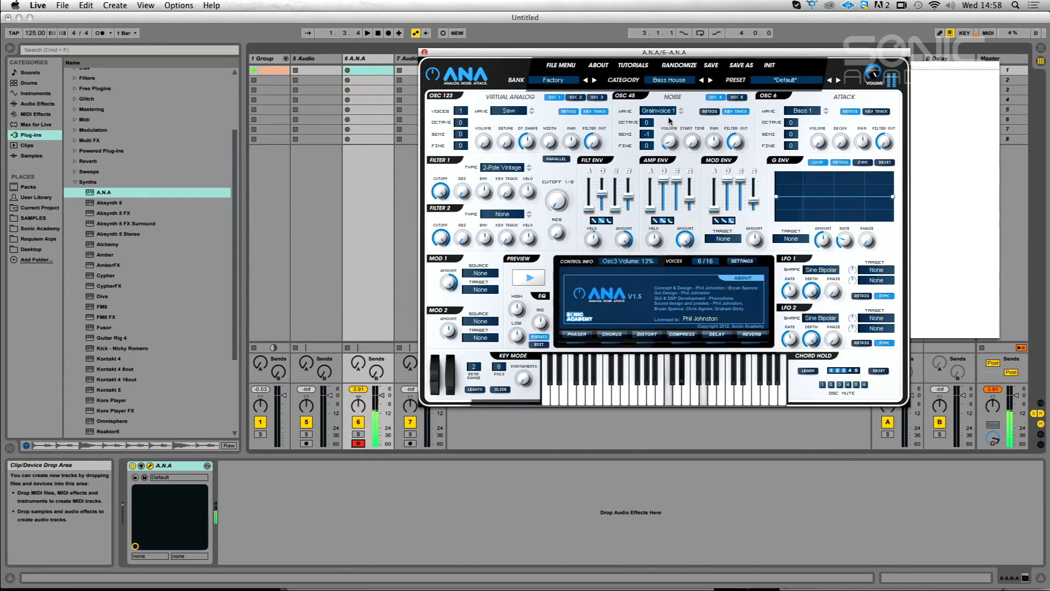
{"action": "mouse_move", "coordinate": [647, 121]}
{"action": "left_mouse_down"}
{"action": "mouse_move", "coordinate": [647, 108]}
{"action": "mouse_move", "coordinate": [663, 142]}
{"action": "mouse_move", "coordinate": [651, 121]}
{"action": "left_mouse_up"}
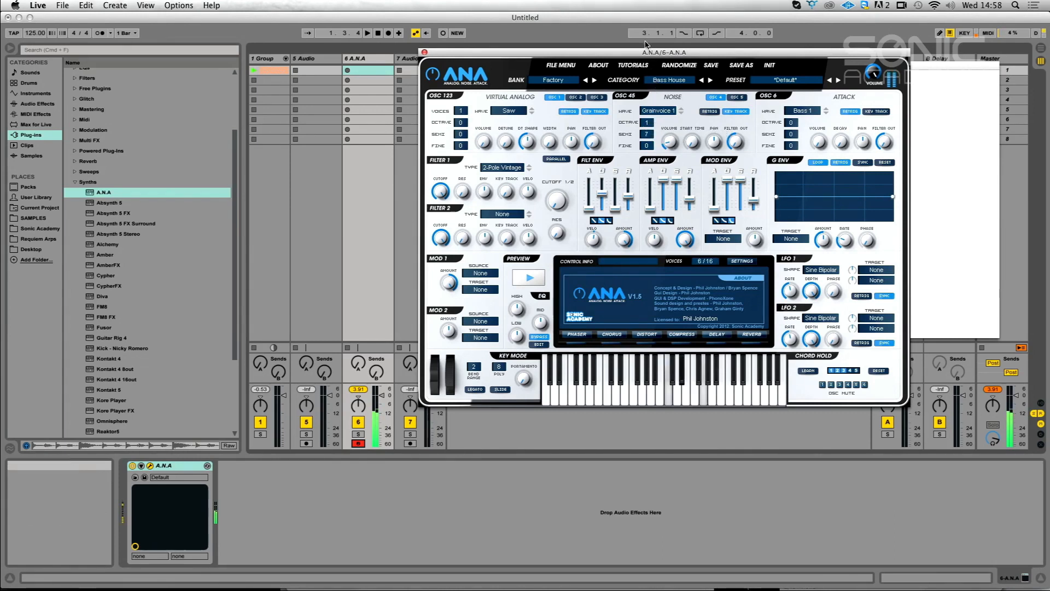
{"action": "left_click", "coordinate": [736, 96]}
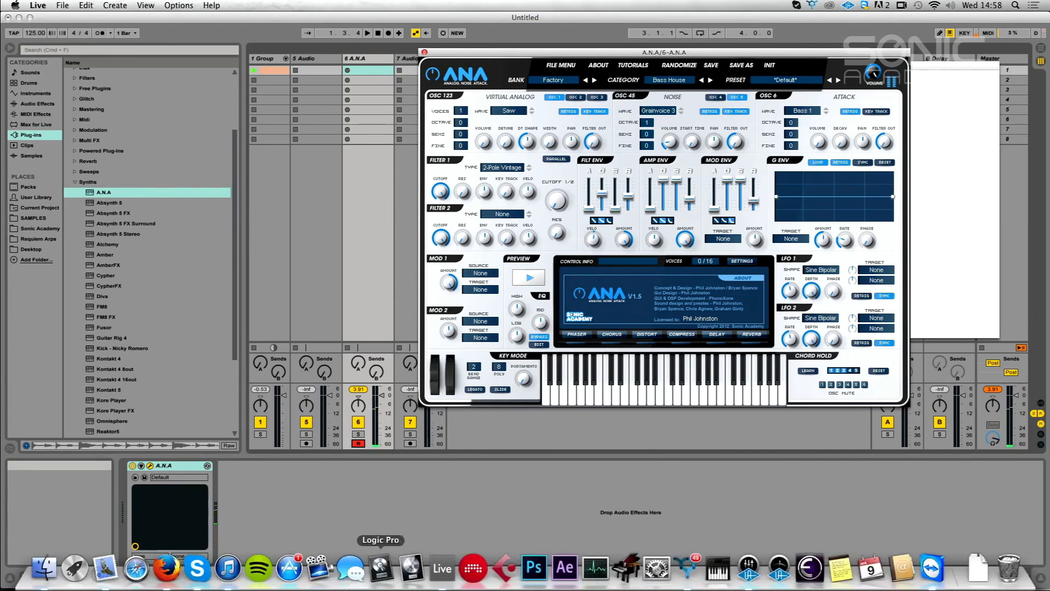
Switch to Firefox to hear a short passage of the reference track, and return to Ableton Live
{"action": "left_click", "coordinate": [167, 568]}
{"action": "left_click", "coordinate": [371, 300]}
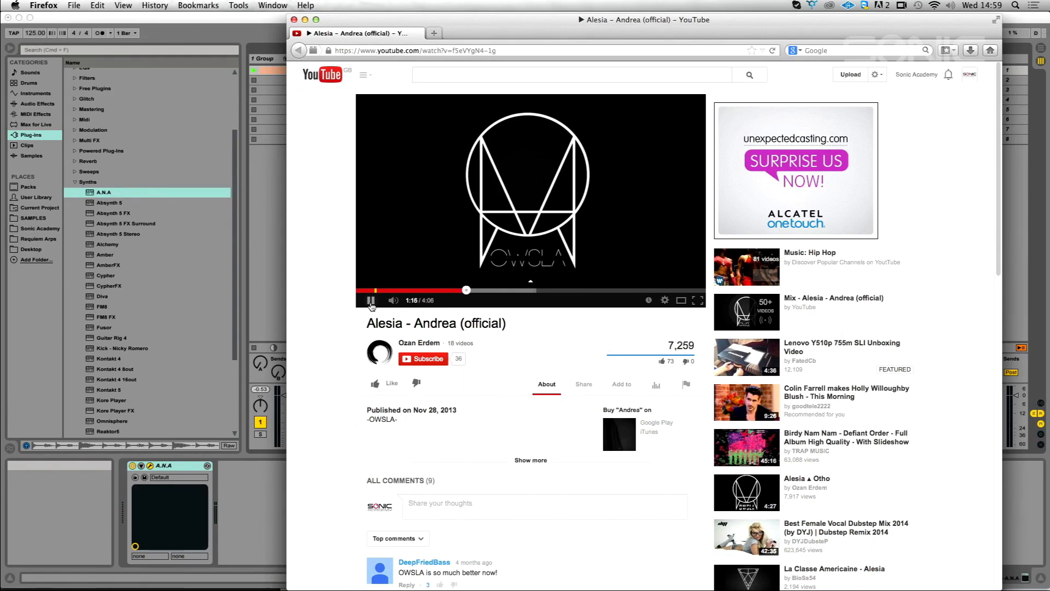
{"action": "left_click", "coordinate": [372, 303]}
{"action": "left_click", "coordinate": [267, 534]}
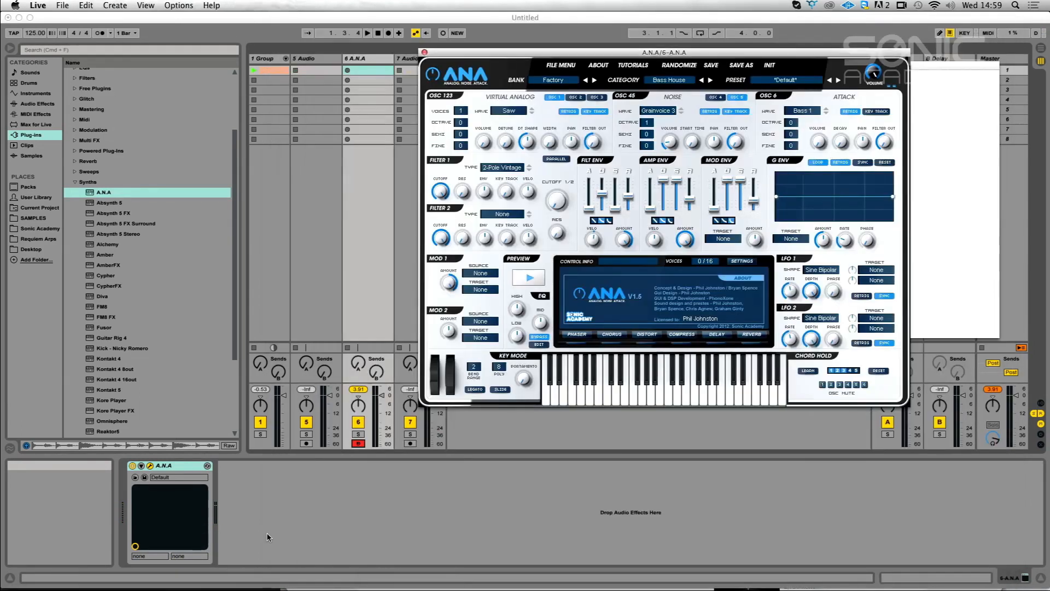
Change the OSC 4 noise wave to Cheap Choir
{"action": "left_click", "coordinate": [714, 97]}
{"action": "left_click", "coordinate": [668, 111]}
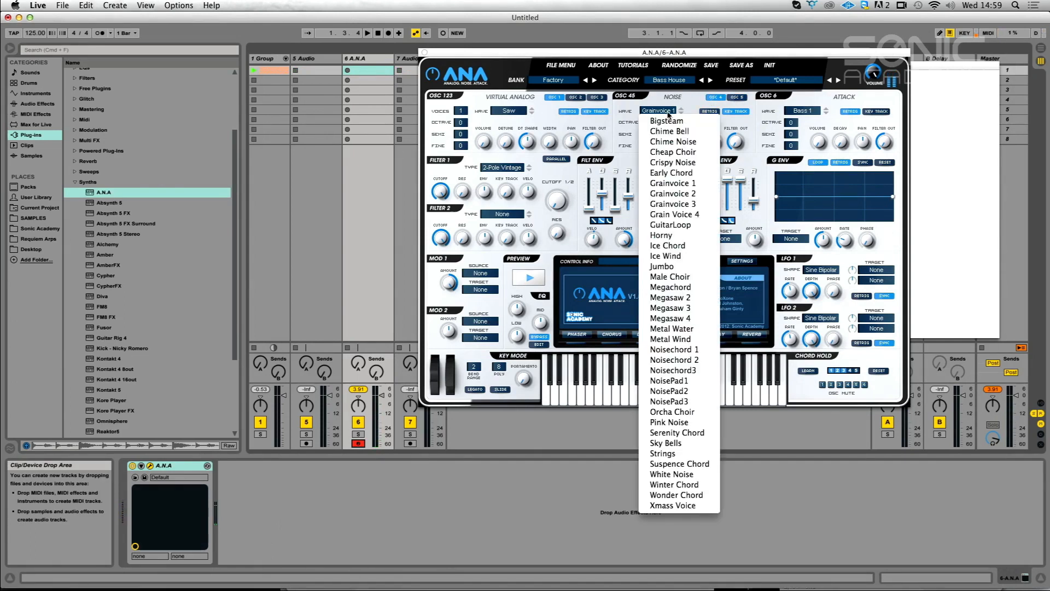
{"action": "left_click", "coordinate": [671, 152]}
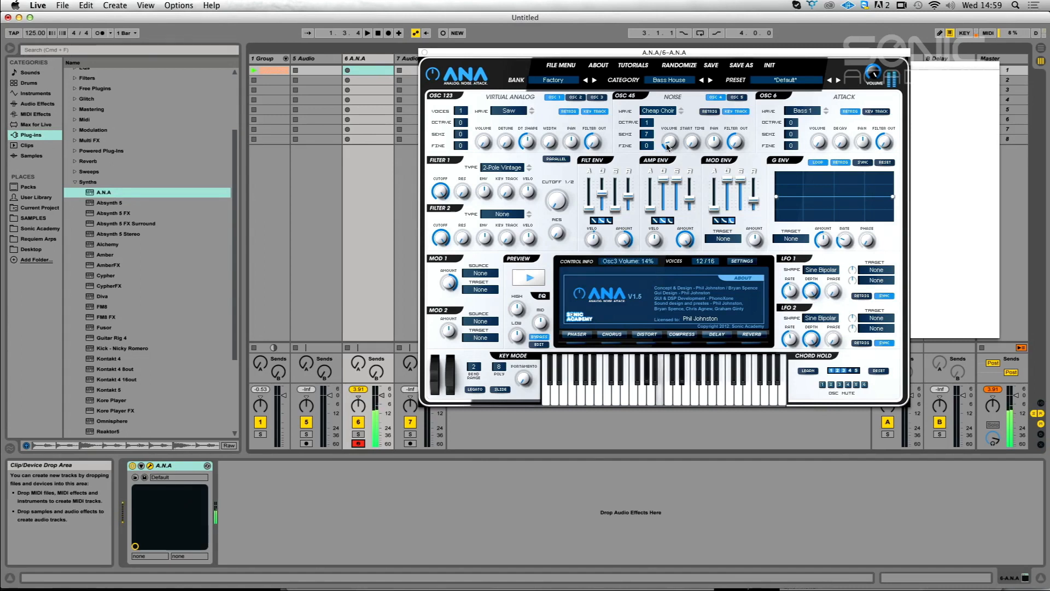
Thicken OSC 1 with 8 voices and more stereo width, raising its volume and toggling its retrigger
{"action": "left_click_drag", "start_coordinate": [482, 143], "coordinate": [481, 99]}
{"action": "left_click", "coordinate": [569, 112]}
{"action": "left_click_drag", "start_coordinate": [465, 113], "coordinate": [461, 15]}
{"action": "left_click_drag", "start_coordinate": [550, 142], "coordinate": [550, 82]}
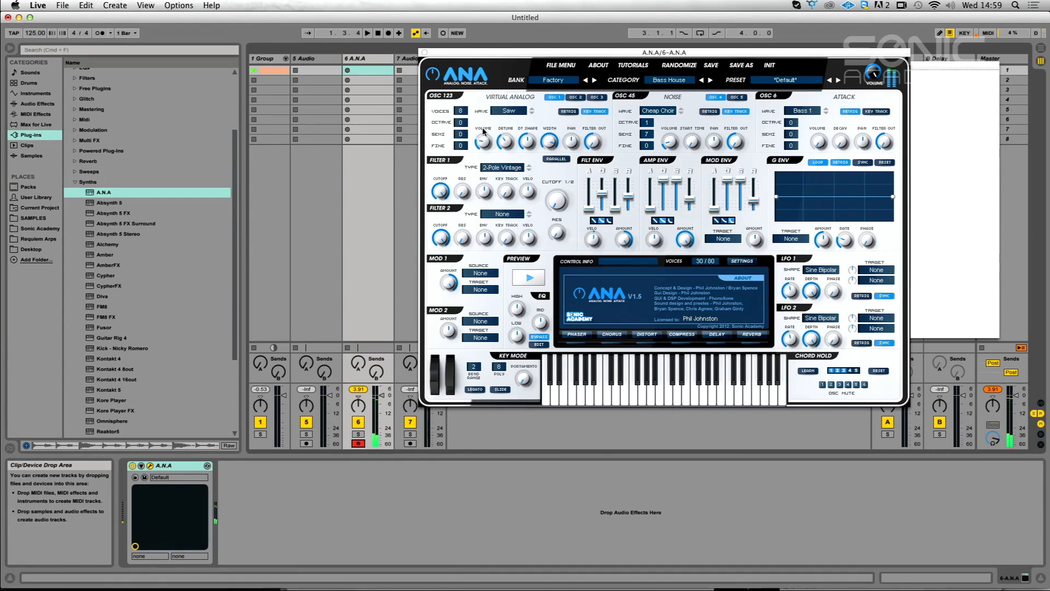
Enable OSC 2 with 1 voice and set its octave to -2
{"action": "left_click", "coordinate": [569, 100]}
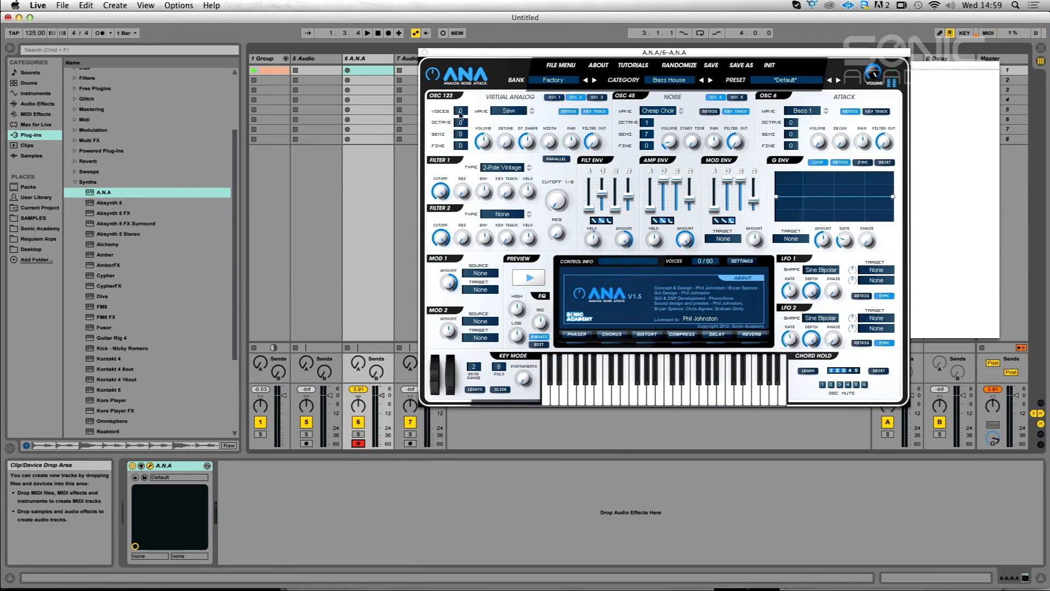
{"action": "left_click_drag", "start_coordinate": [461, 122], "coordinate": [458, 146]}
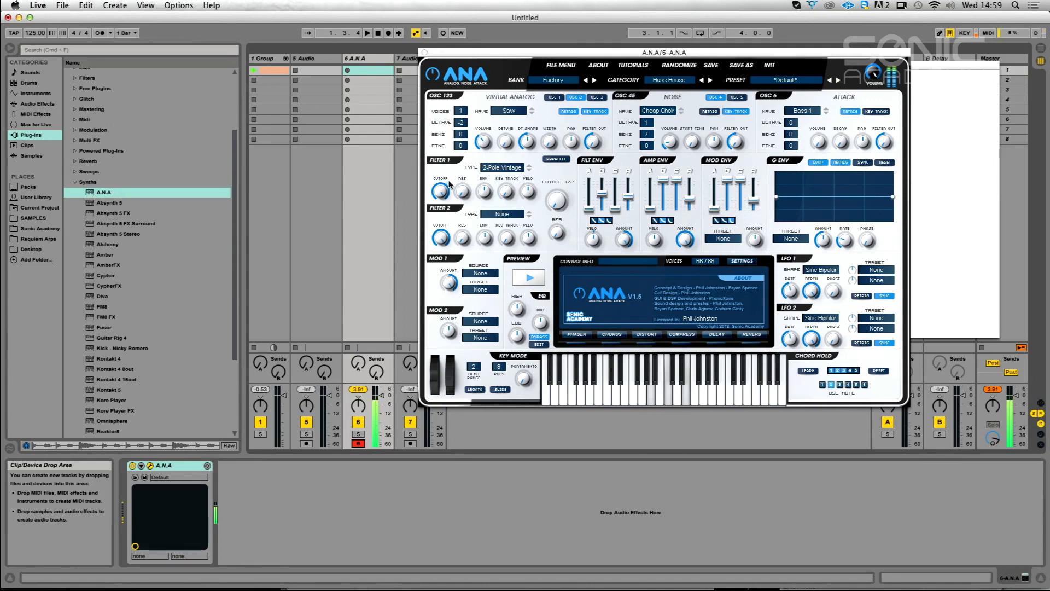
Switch to Firefox and play the reference track from around 1:15 for comparison
{"action": "mouse_move", "coordinate": [25, 577]}
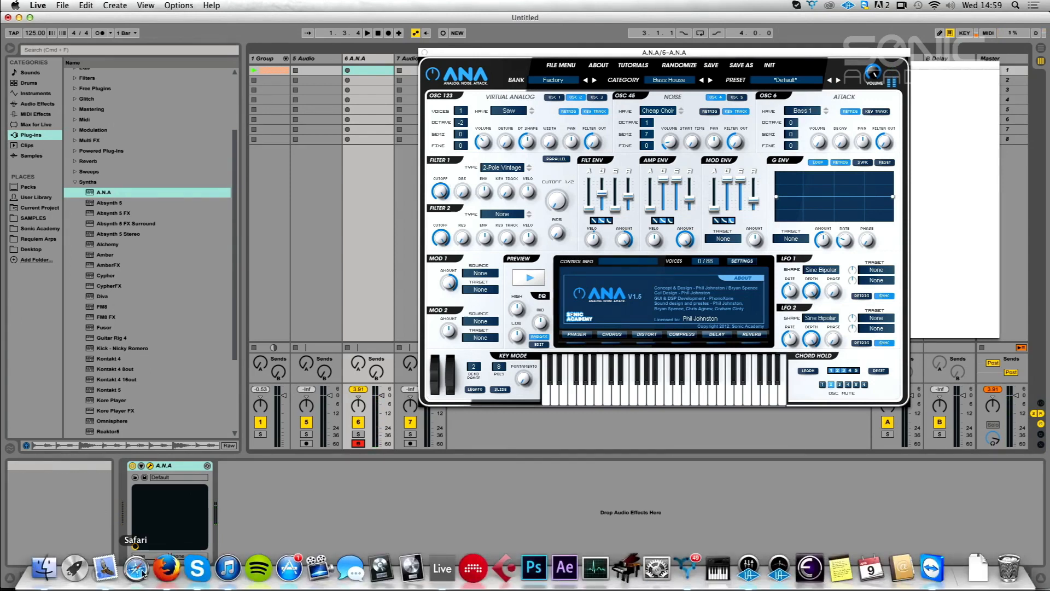
{"action": "left_click", "coordinate": [166, 569]}
{"action": "left_click", "coordinate": [372, 300]}
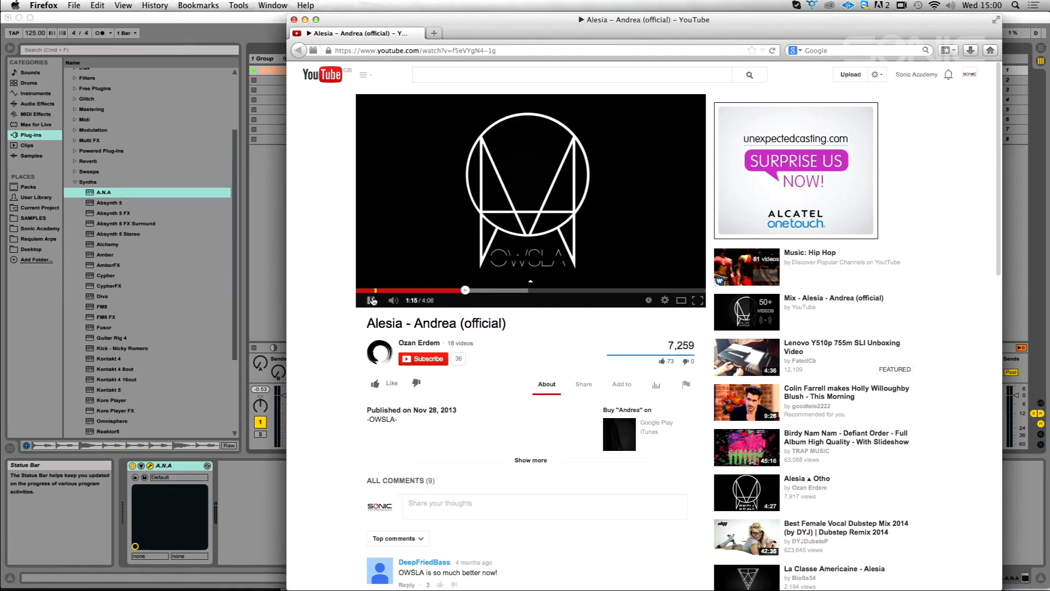
Switch back to Live and create a MIDI clip in the A.N.A track's first slot, with an A2 note at its start
{"action": "left_click", "coordinate": [256, 540]}
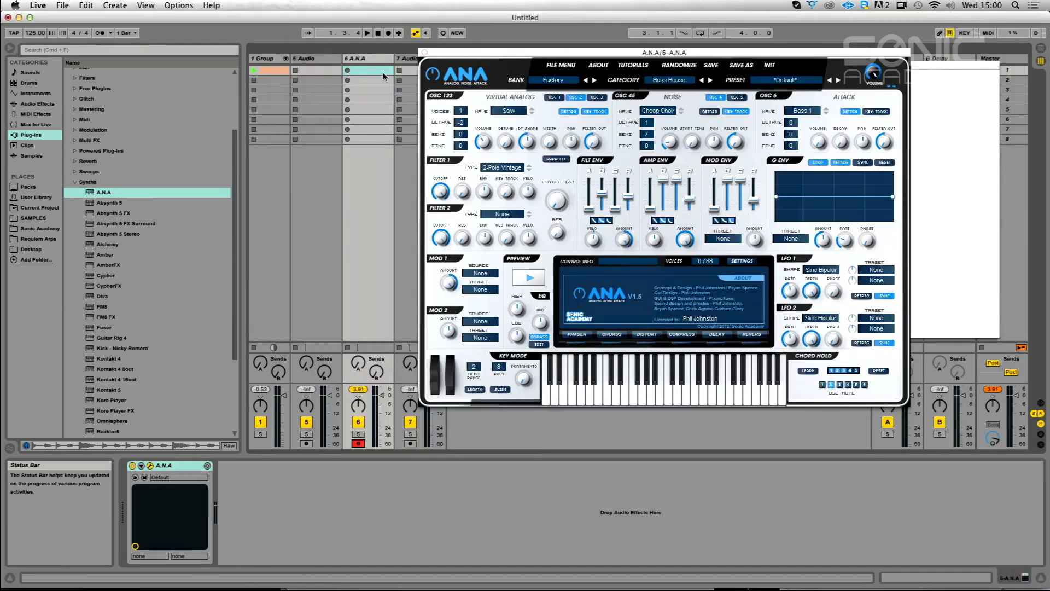
{"action": "double_click", "coordinate": [351, 70]}
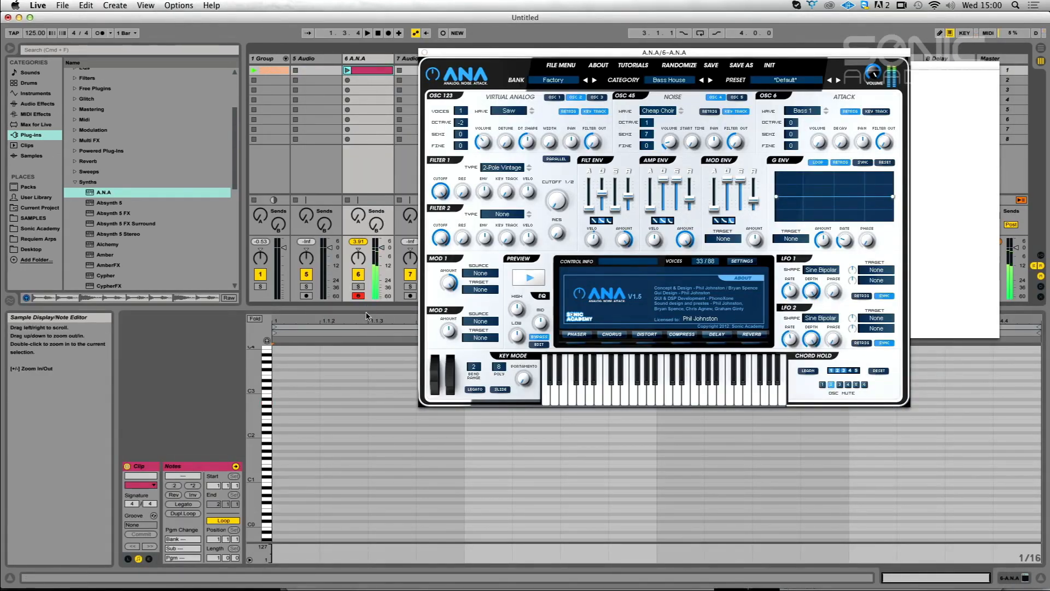
{"action": "double_click", "coordinate": [295, 403]}
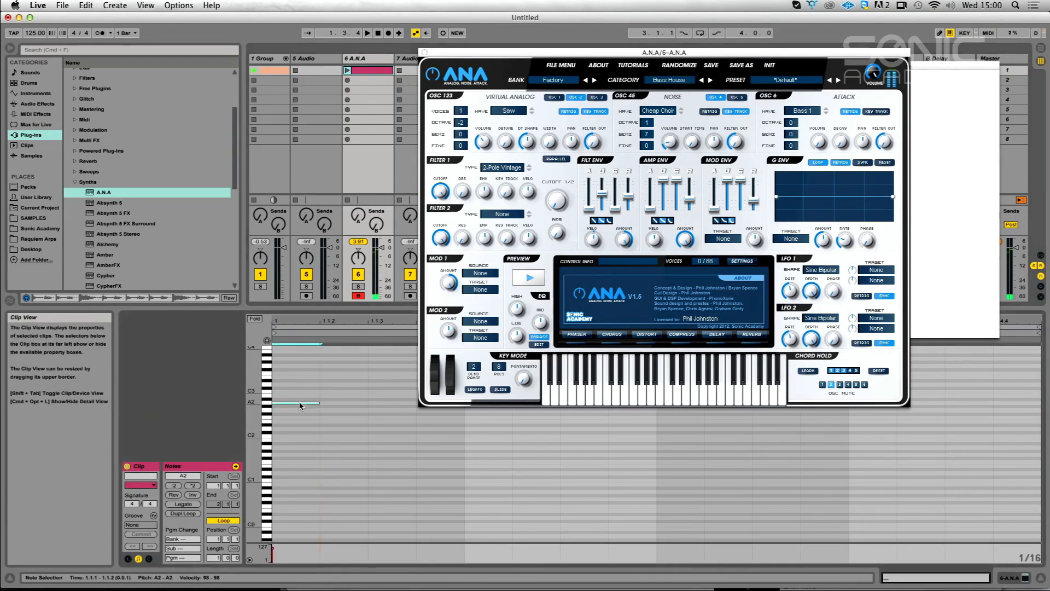
Close the A.N.A window and move the Kick - Nicky Romero plug-in window out of the way
{"action": "left_click", "coordinate": [425, 53]}
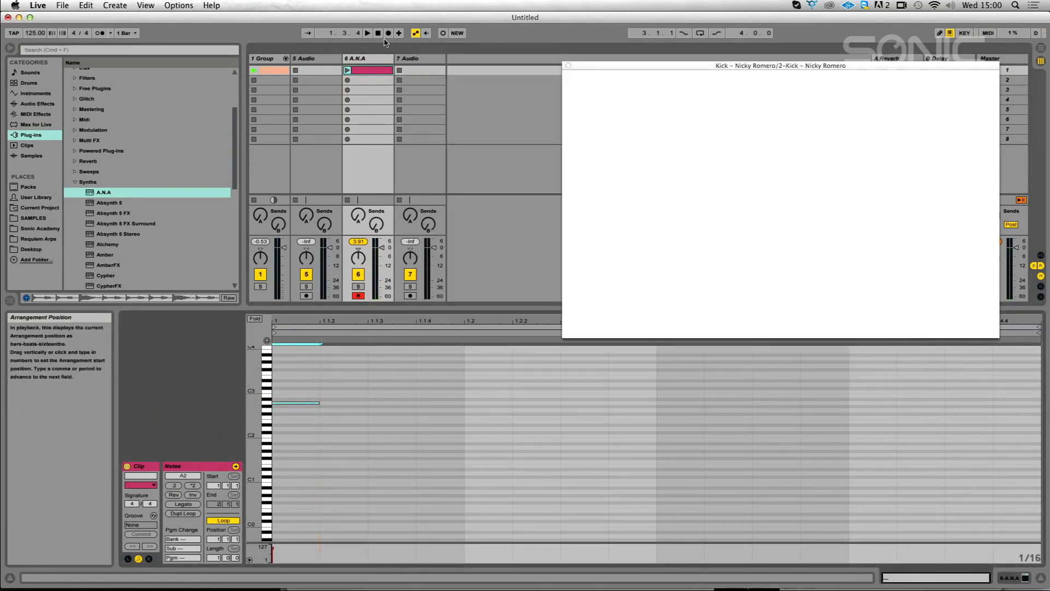
{"action": "left_click", "coordinate": [436, 71]}
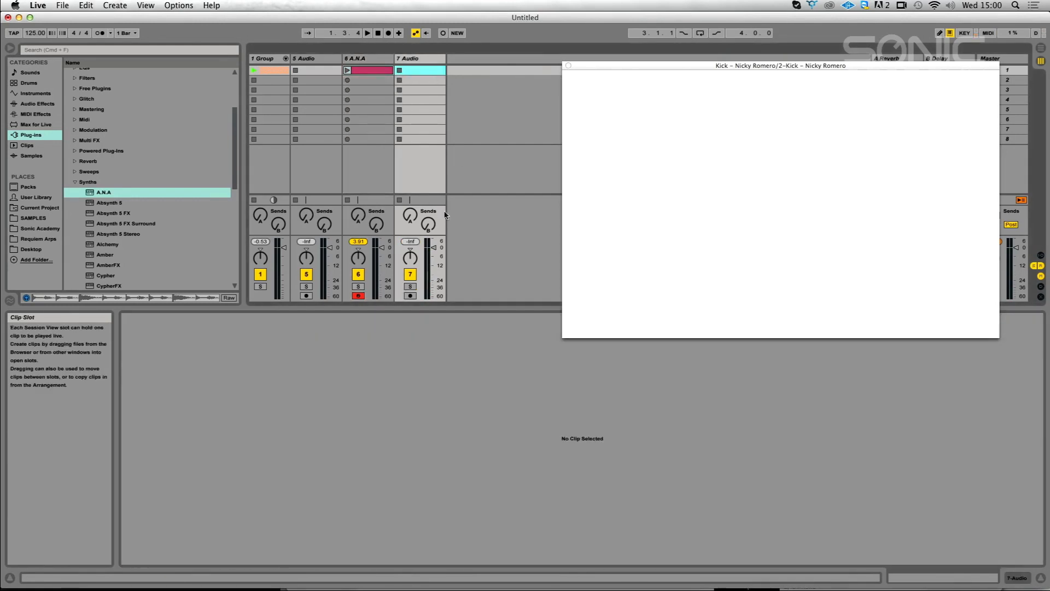
{"action": "double_click", "coordinate": [372, 59]}
{"action": "left_click", "coordinate": [372, 59]}
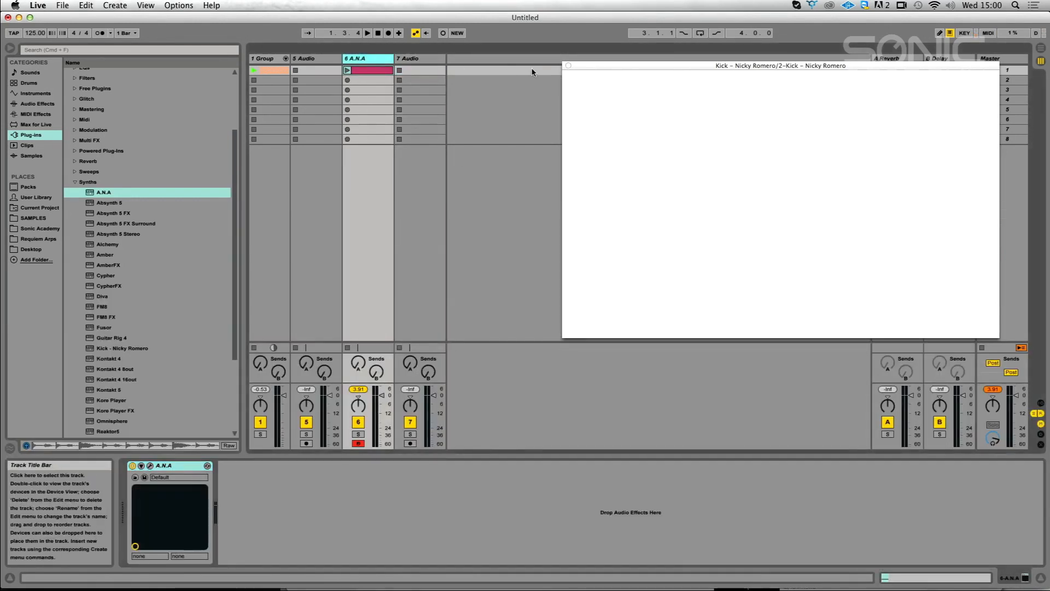
{"action": "left_click_drag", "start_coordinate": [680, 63], "coordinate": [866, 89]}
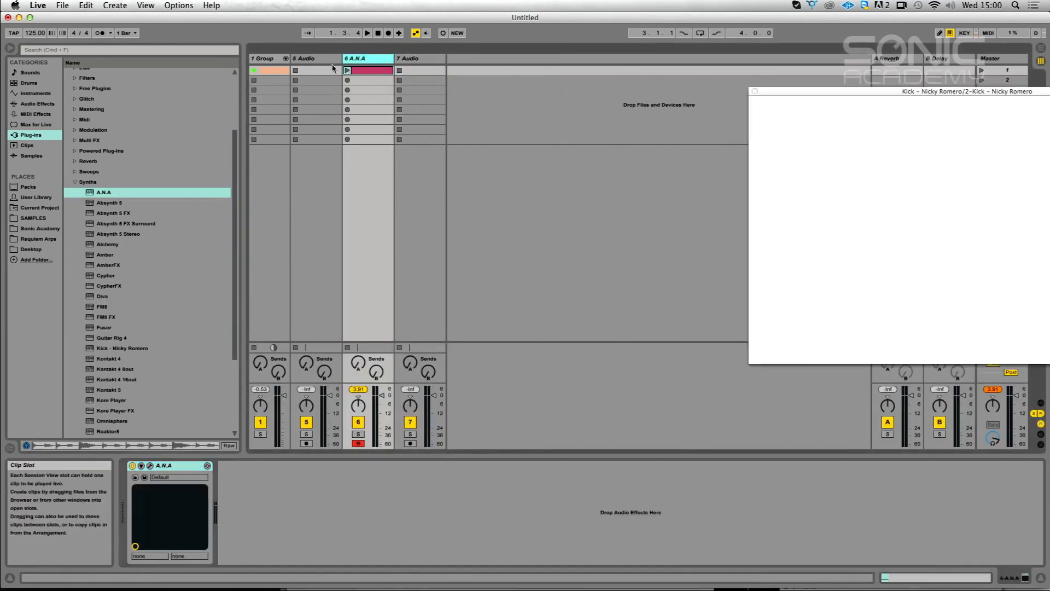
Fill the A.N.A clip's bar with repeated 1/16 A2 notes in Draw Mode and play it with the track soloed
{"action": "double_click", "coordinate": [365, 71]}
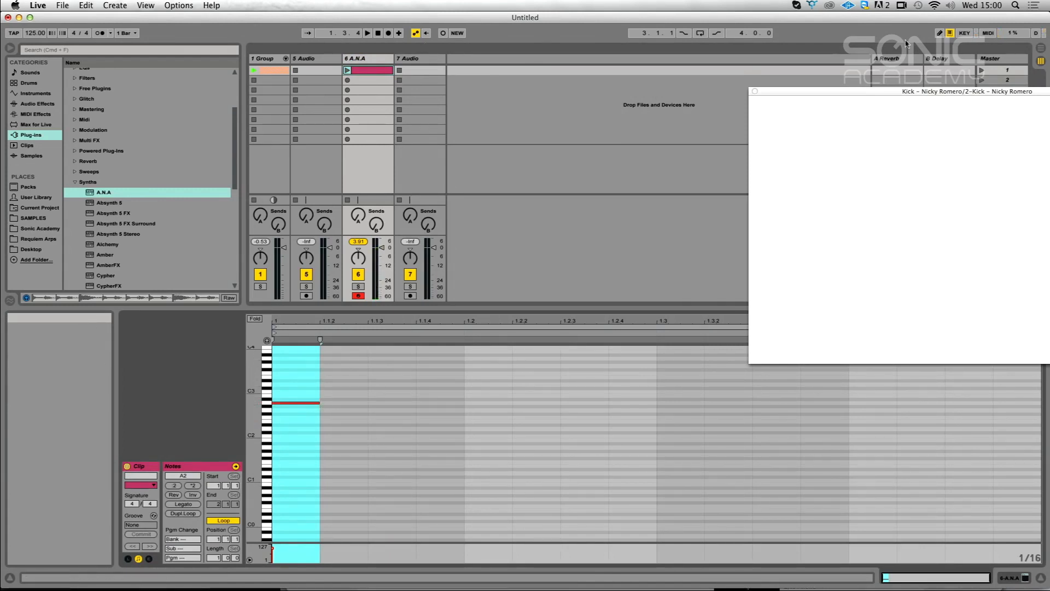
{"action": "left_click", "coordinate": [940, 34]}
{"action": "mouse_move", "coordinate": [253, 406]}
{"action": "left_mouse_down"}
{"action": "mouse_move", "coordinate": [282, 405]}
{"action": "mouse_move", "coordinate": [264, 406]}
{"action": "left_mouse_up"}
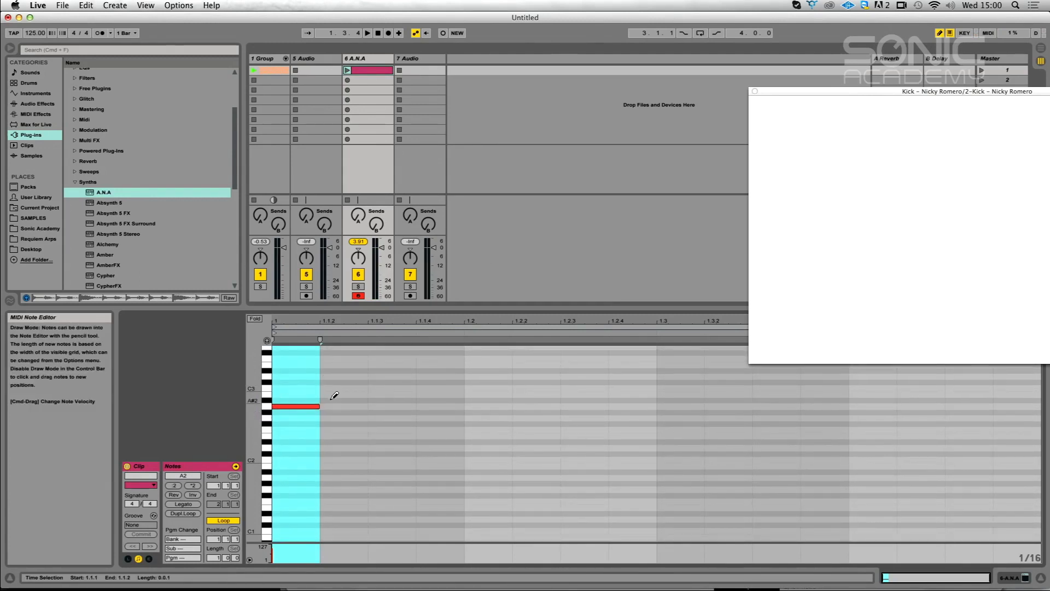
{"action": "left_click_drag", "start_coordinate": [337, 403], "coordinate": [982, 399]}
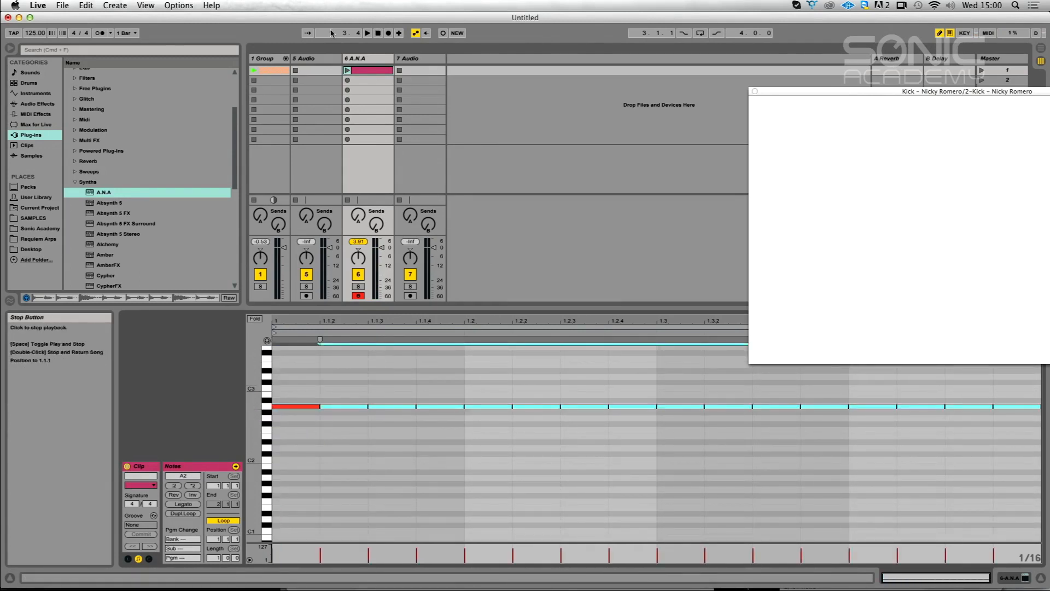
{"action": "left_click", "coordinate": [347, 71]}
{"action": "left_click", "coordinate": [358, 286]}
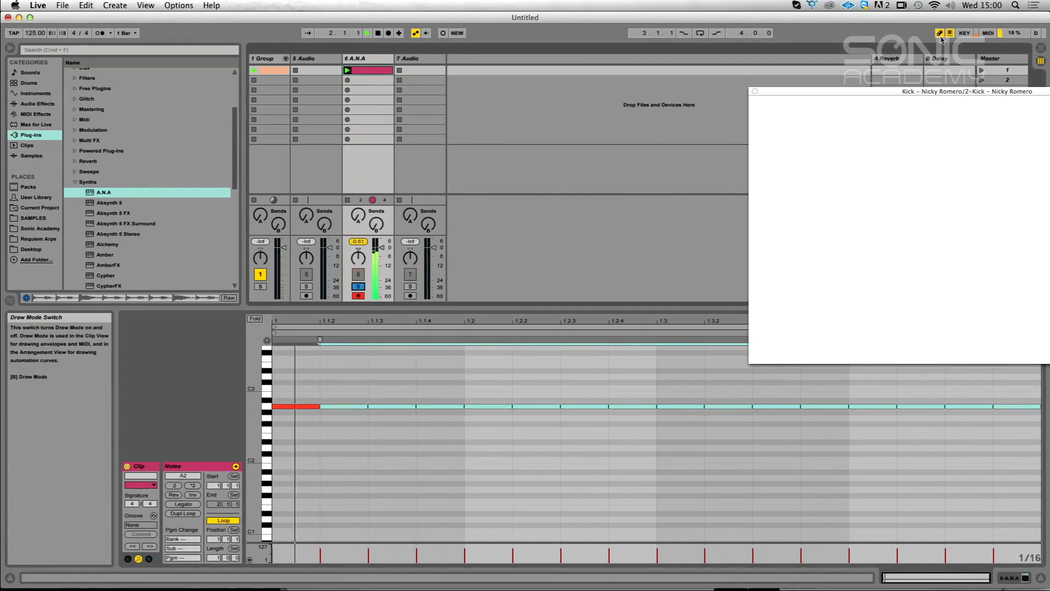
Shorten all the notes in the clip to leave gaps between them and transpose them up an octave to A3
{"action": "left_click_drag", "start_coordinate": [294, 403], "coordinate": [1027, 441]}
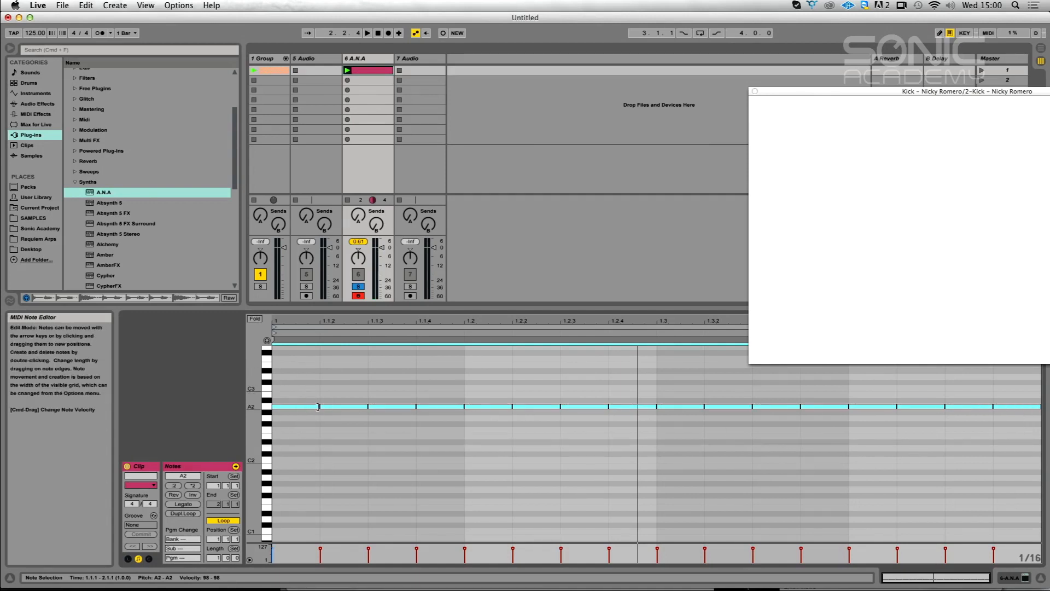
{"action": "left_click_drag", "start_coordinate": [319, 407], "coordinate": [303, 406]}
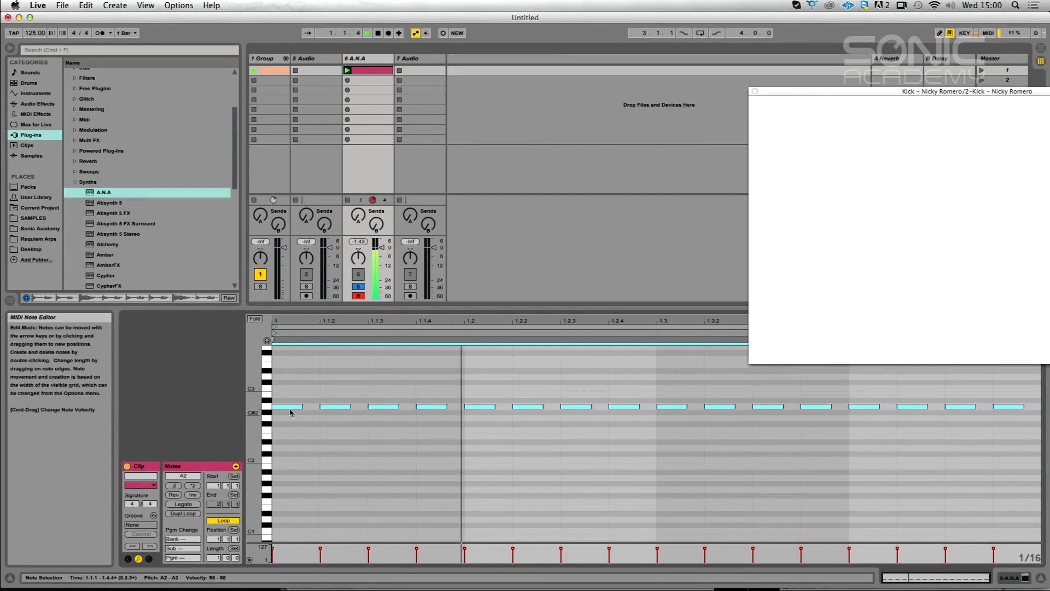
{"action": "key", "text": "shift+Up"}
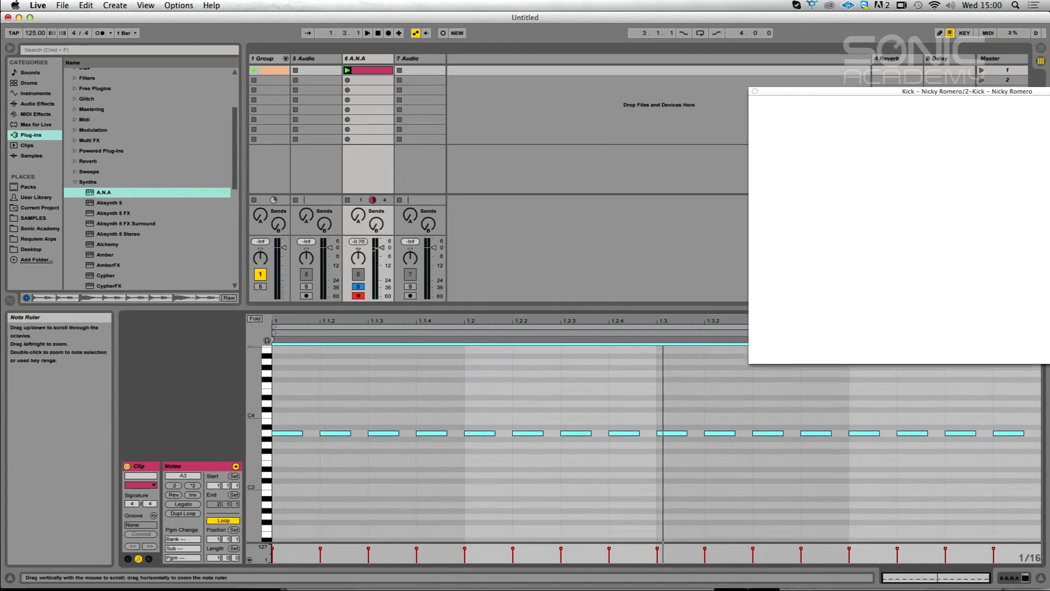
Reopen the A.N.A synth window and set the Cheap Choir noise oscillator's volume to 34% while the clip plays
{"action": "left_click", "coordinate": [366, 63]}
{"action": "double_click", "coordinate": [367, 63]}
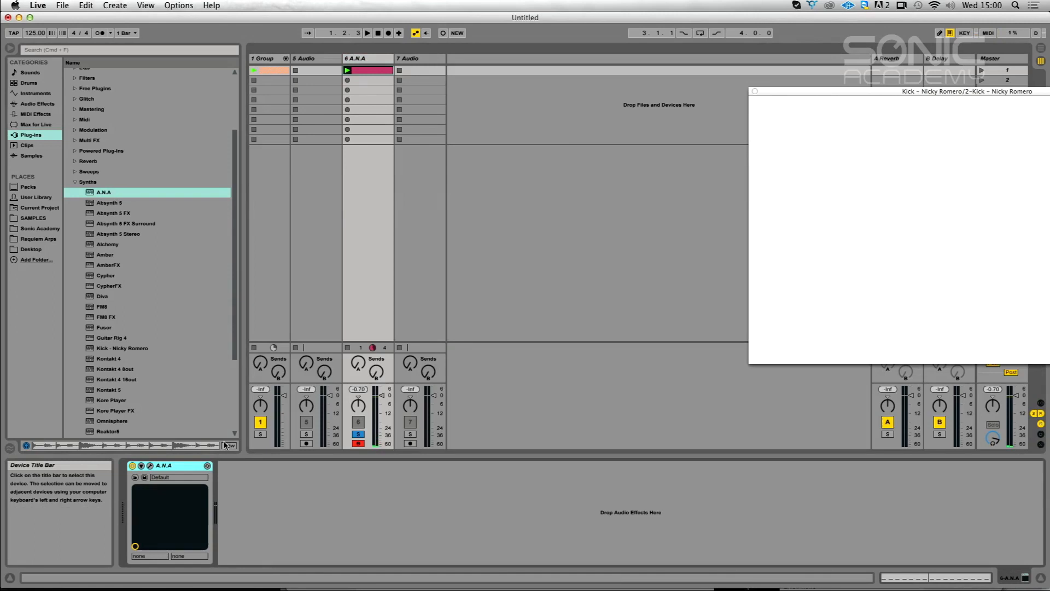
{"action": "left_click", "coordinate": [150, 466]}
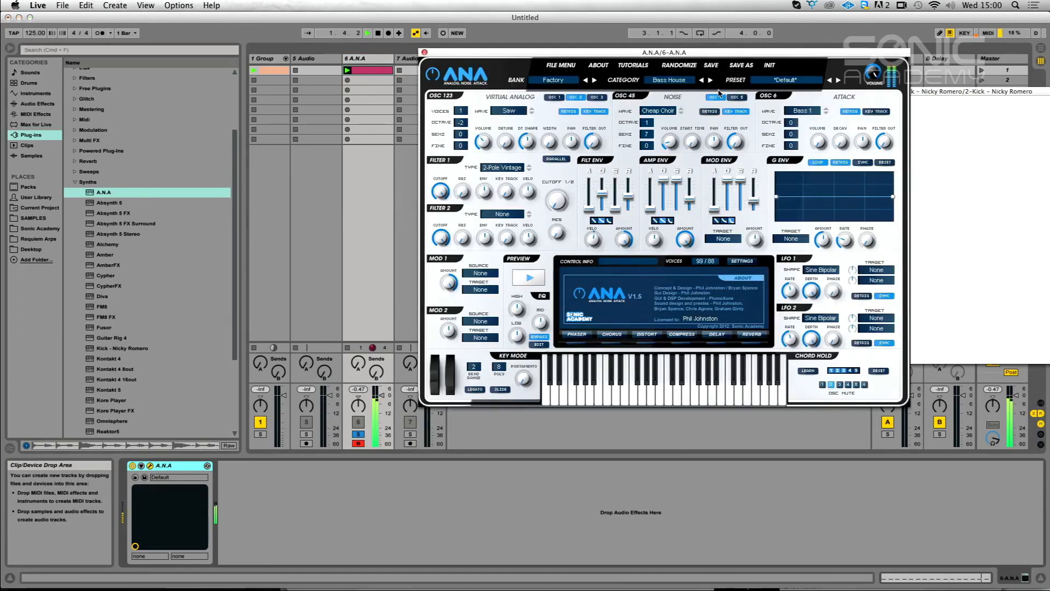
{"action": "left_click_drag", "start_coordinate": [643, 145], "coordinate": [670, 137]}
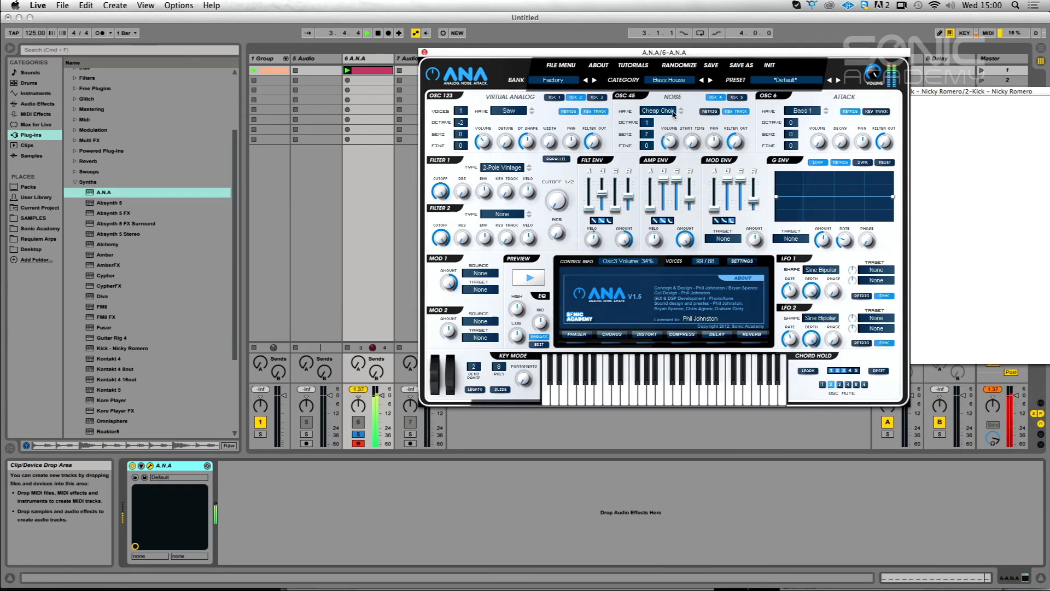
{"action": "left_click_drag", "start_coordinate": [650, 181], "coordinate": [650, 204]}
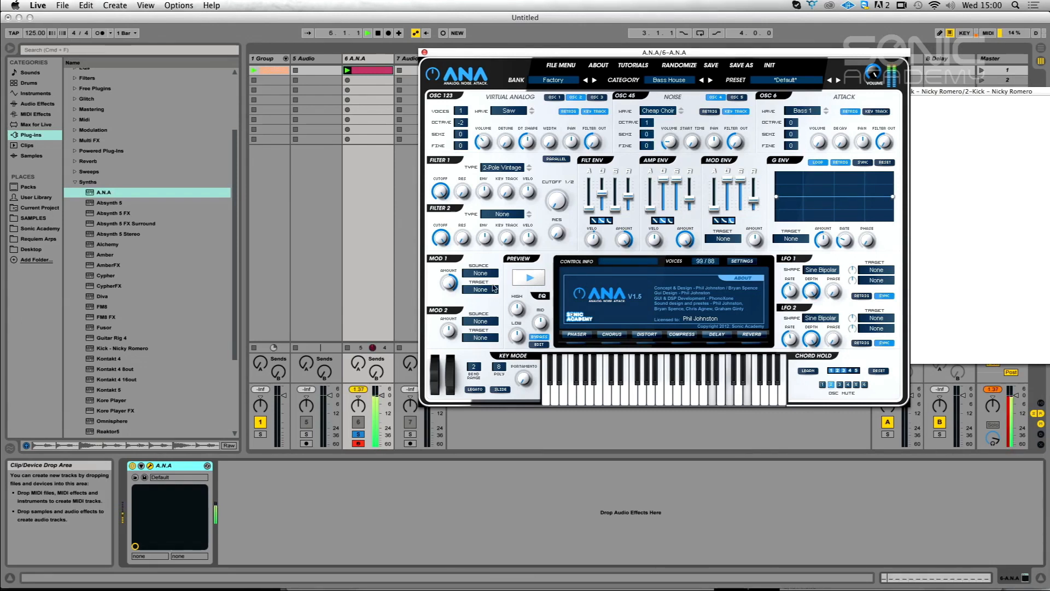
{"action": "left_click", "coordinate": [418, 498]}
{"action": "key", "text": "space"}
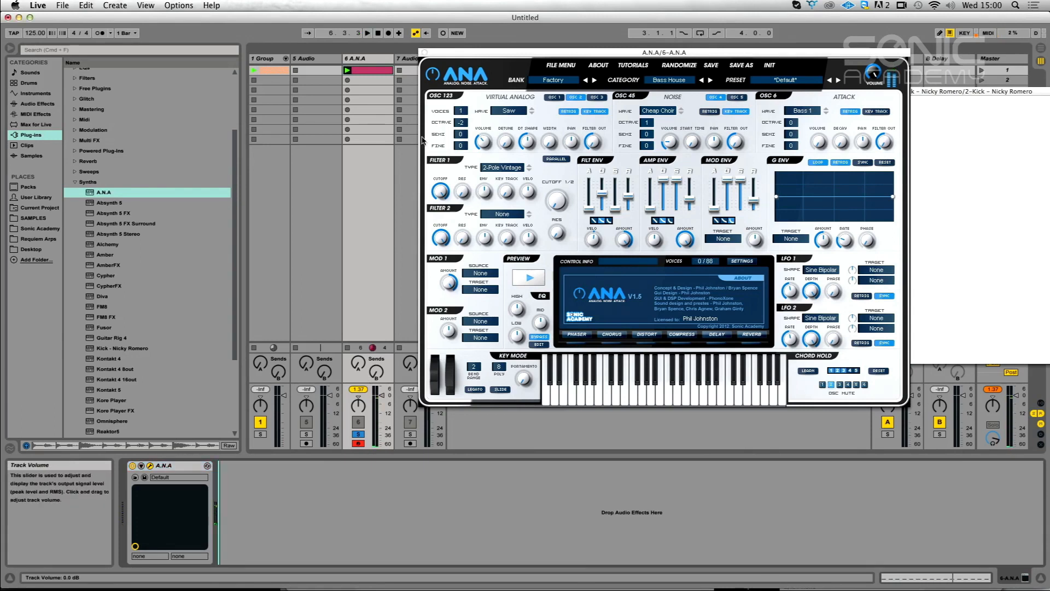
Raise the clip's first note to A#3 and lower the note at 1.2.2 to G3, auditioning the pattern
{"action": "double_click", "coordinate": [374, 71]}
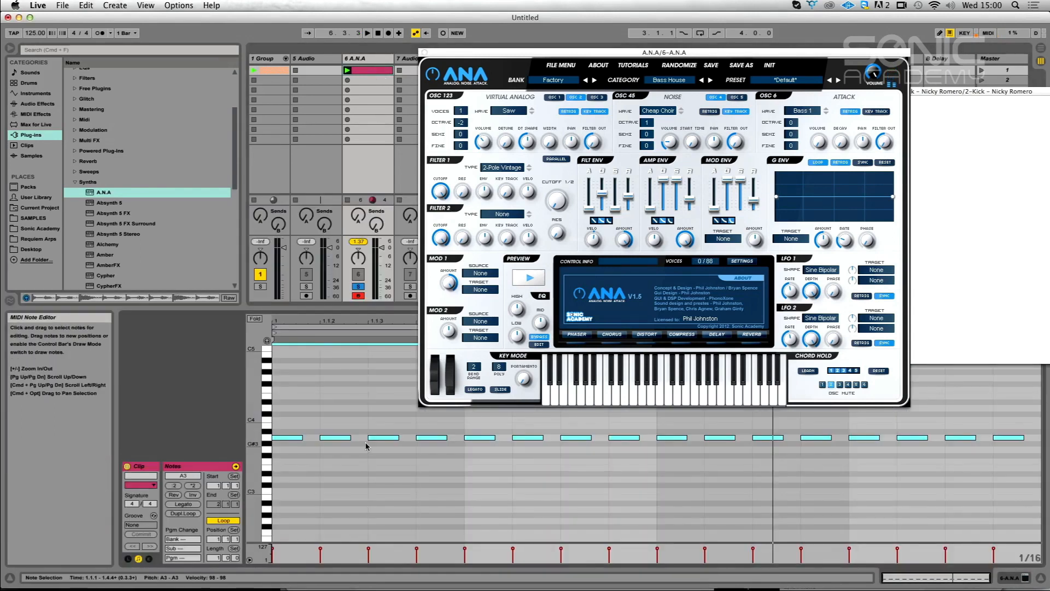
{"action": "left_click", "coordinate": [288, 456]}
{"action": "left_click", "coordinate": [288, 436]}
{"action": "key", "text": "Up"}
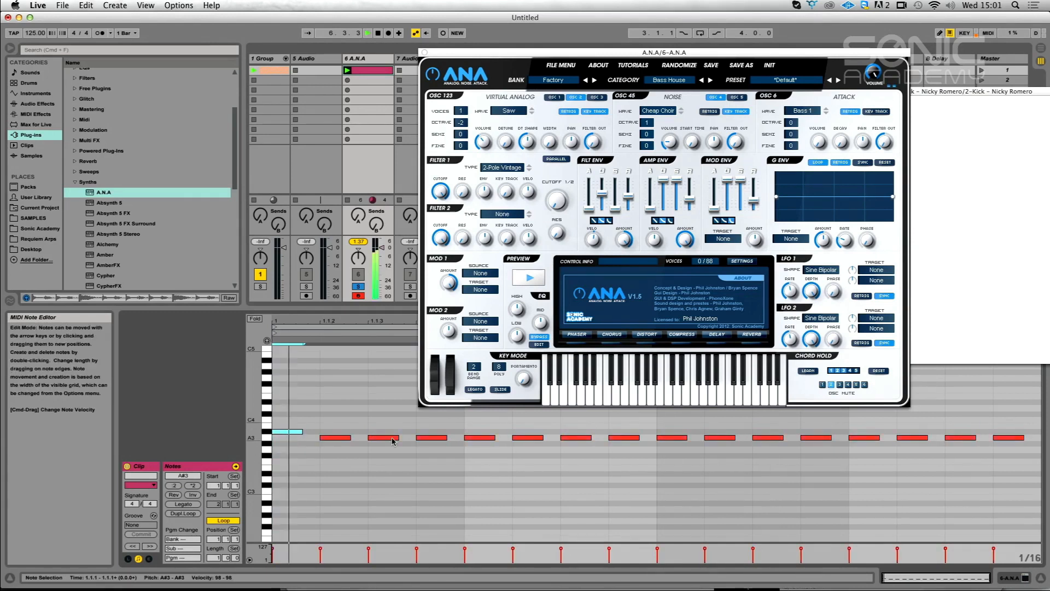
{"action": "left_click", "coordinate": [488, 439]}
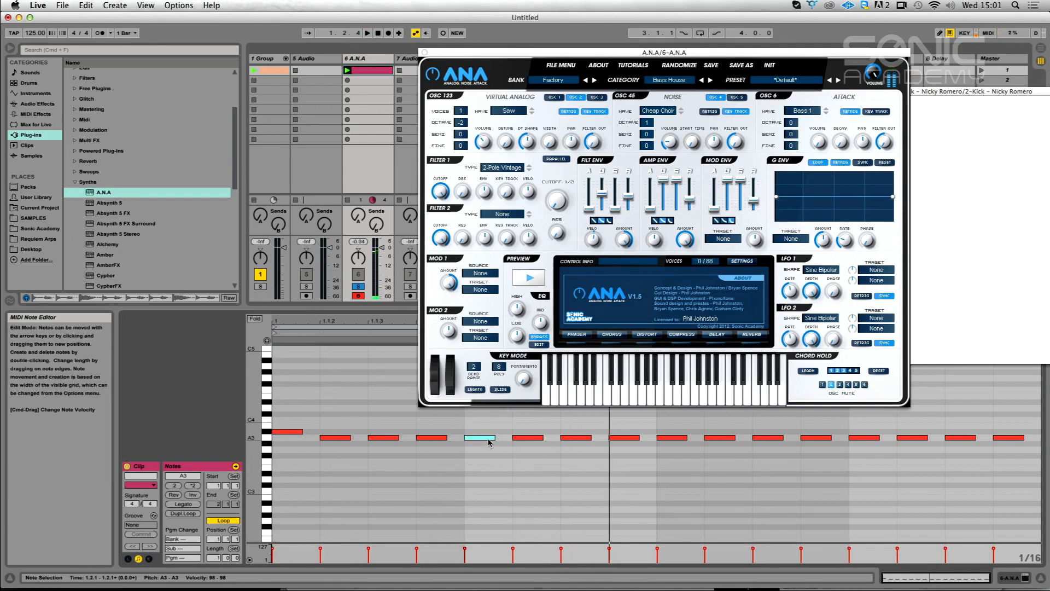
{"action": "key", "text": "space"}
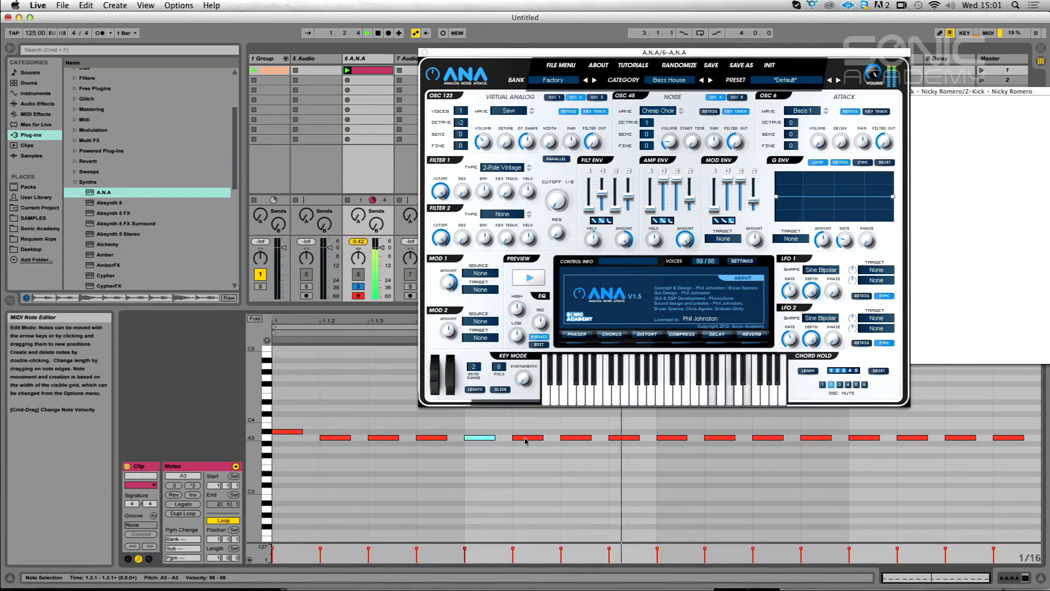
{"action": "left_click", "coordinate": [525, 438]}
{"action": "key", "text": "Down"}
{"action": "key", "text": "Down"}
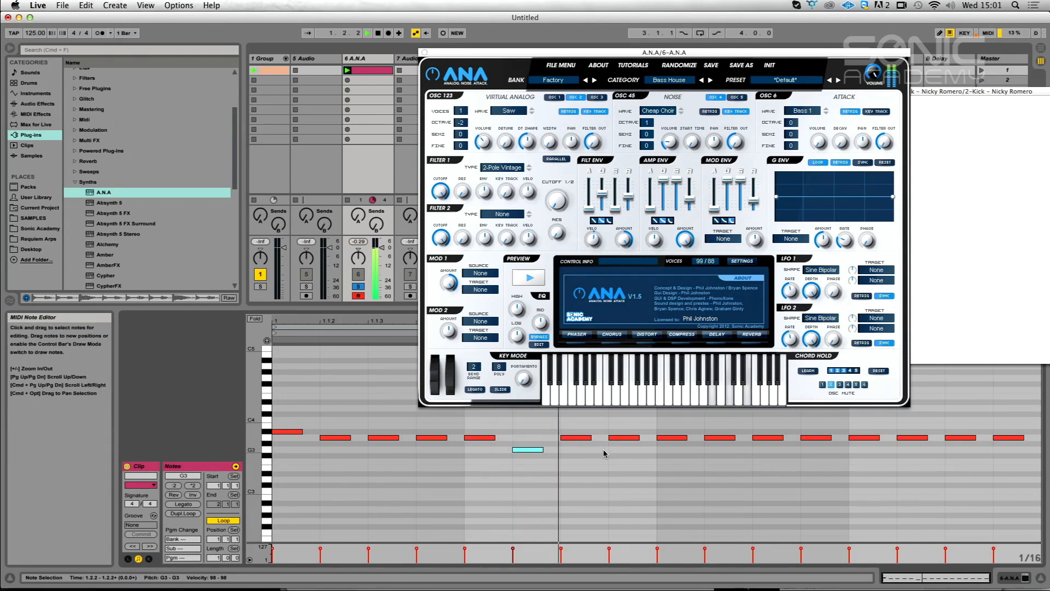
Raise the note at 1.3.2 to A#3 and set the notes at 1.4.1 and 1.2.2 to G#3
{"action": "left_click_drag", "start_coordinate": [718, 438], "coordinate": [718, 433]}
{"action": "left_click", "coordinate": [864, 437]}
{"action": "key", "text": "Down"}
{"action": "left_click", "coordinate": [530, 450]}
{"action": "key", "text": "Up"}
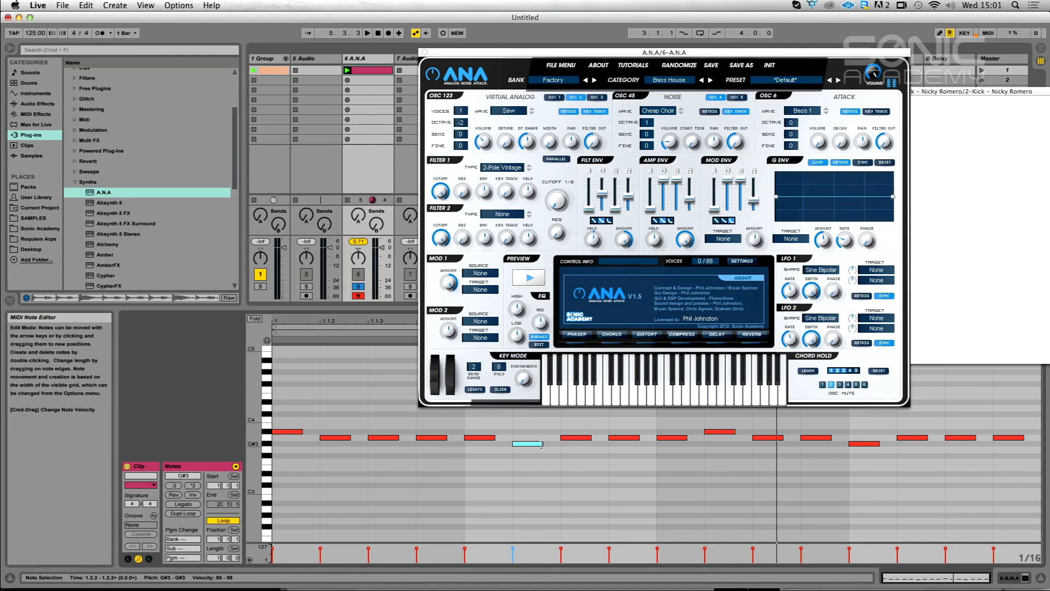
Lengthen the G#3 note at 1.2.2 to overlap the following note, enable Slide in A.N.A, and audition the glide
{"action": "left_click_drag", "start_coordinate": [550, 441], "coordinate": [565, 441]}
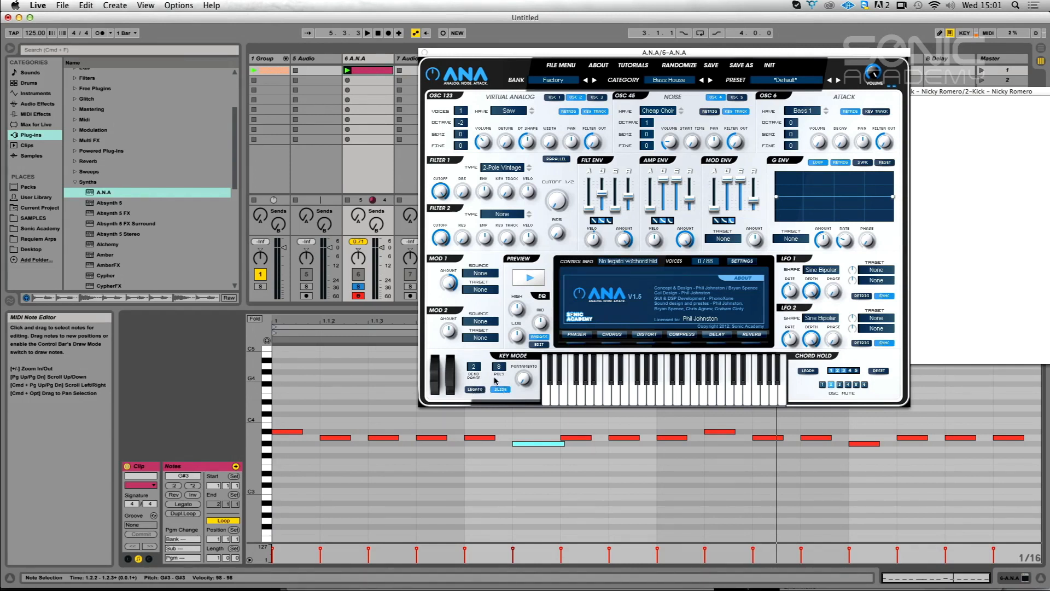
{"action": "key", "text": "space"}
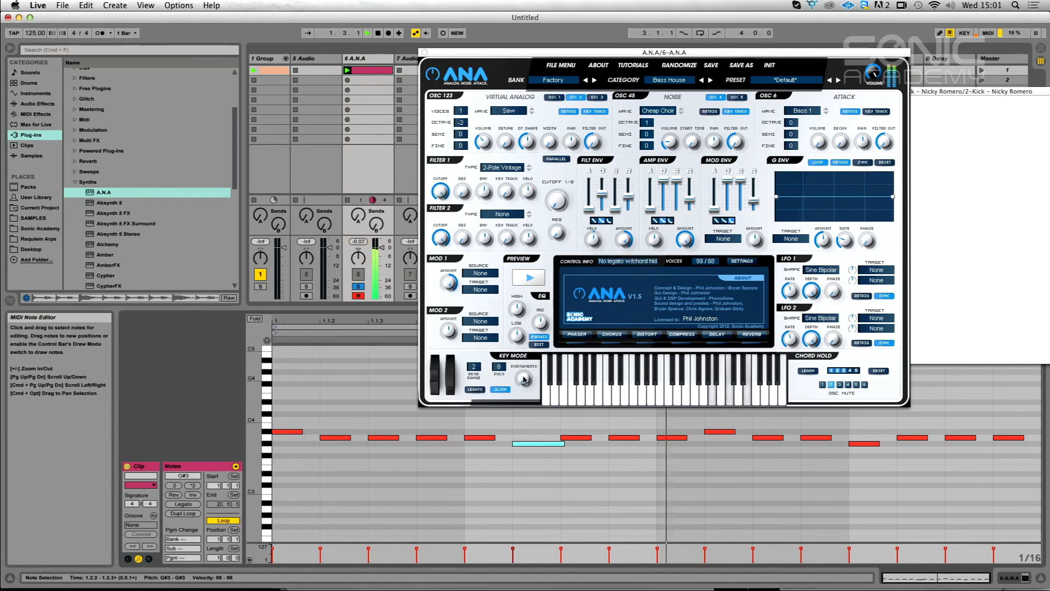
{"action": "key", "text": "space"}
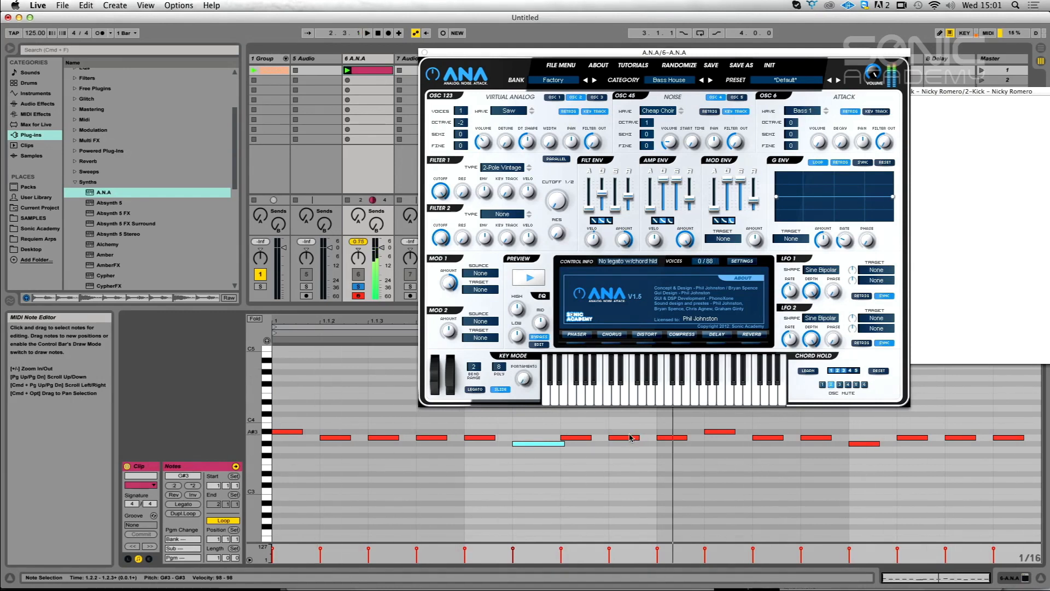
Tighten the Amp Env with a shorter decay, reduced sustain and a 42 ms release while the clip plays
{"action": "key", "text": "space"}
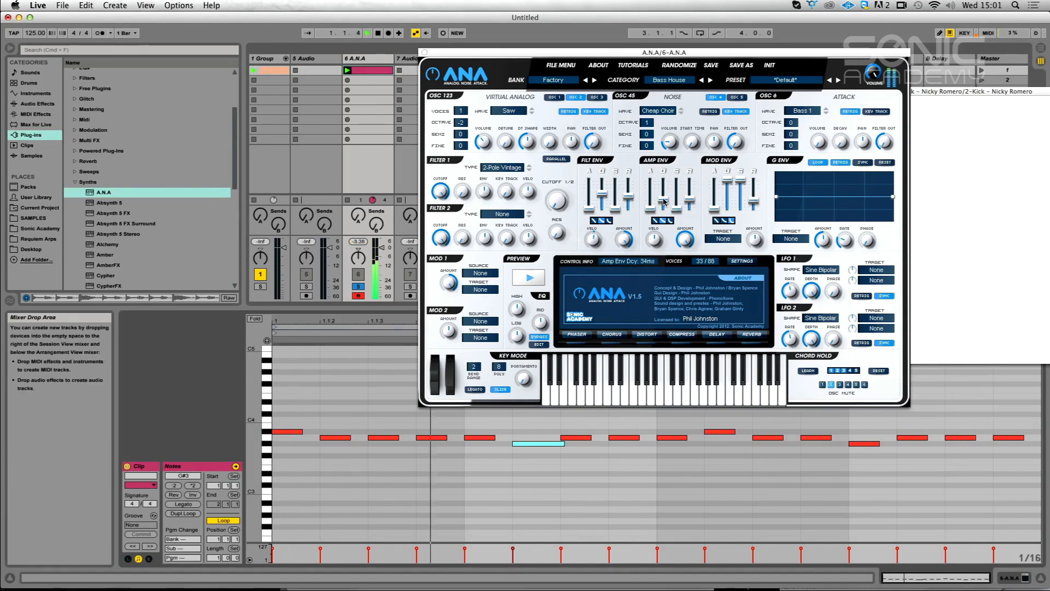
{"action": "left_click_drag", "start_coordinate": [677, 199], "coordinate": [678, 196]}
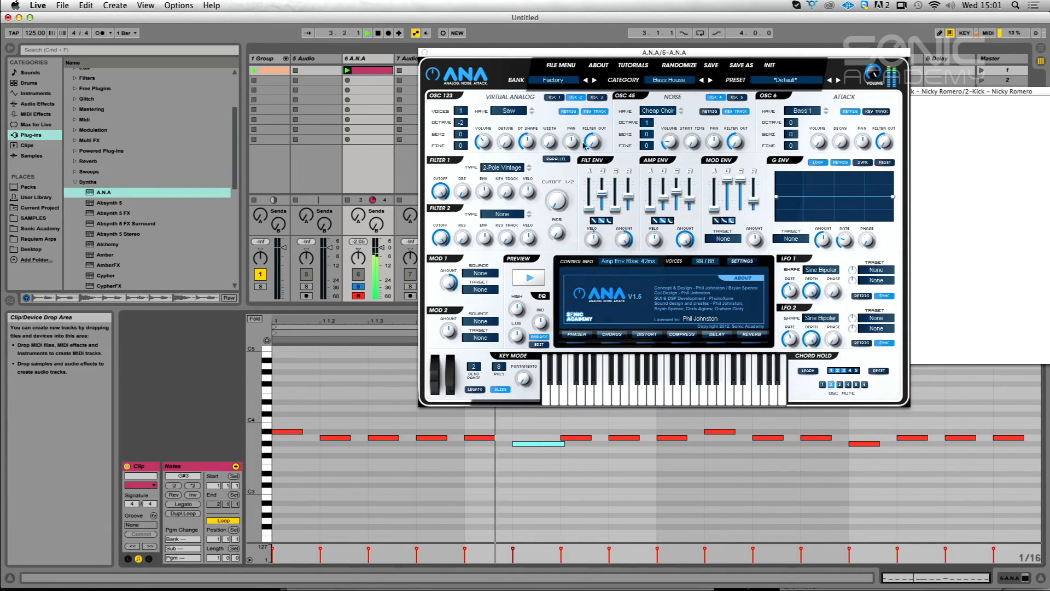
Set the saw oscillator's octave to -3 and shape Filter 1 with its cutoff and more envelope amount
{"action": "left_click_drag", "start_coordinate": [460, 122], "coordinate": [461, 139]}
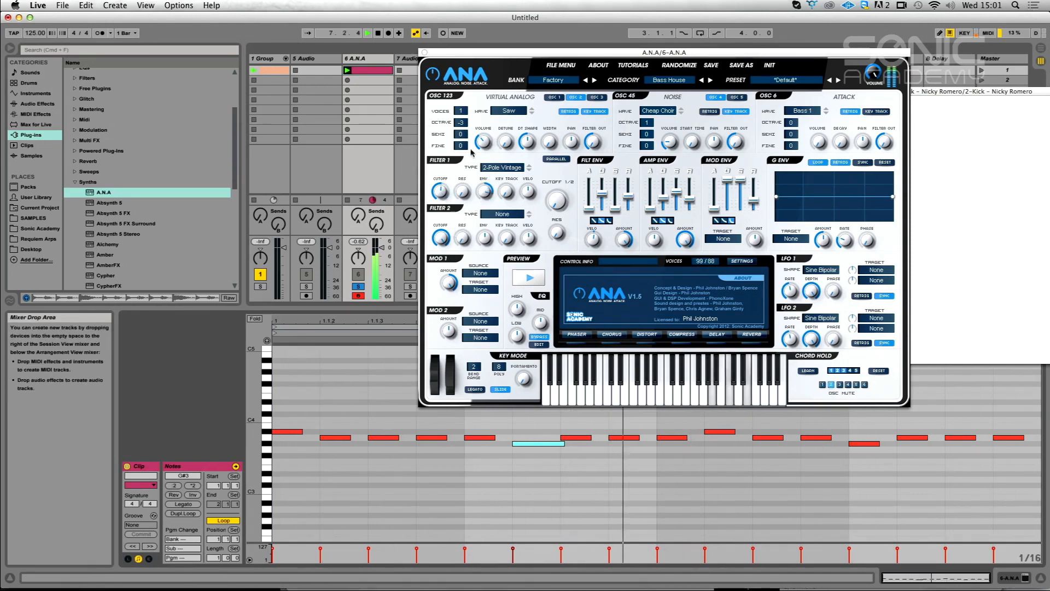
{"action": "left_click_drag", "start_coordinate": [439, 188], "coordinate": [447, 170]}
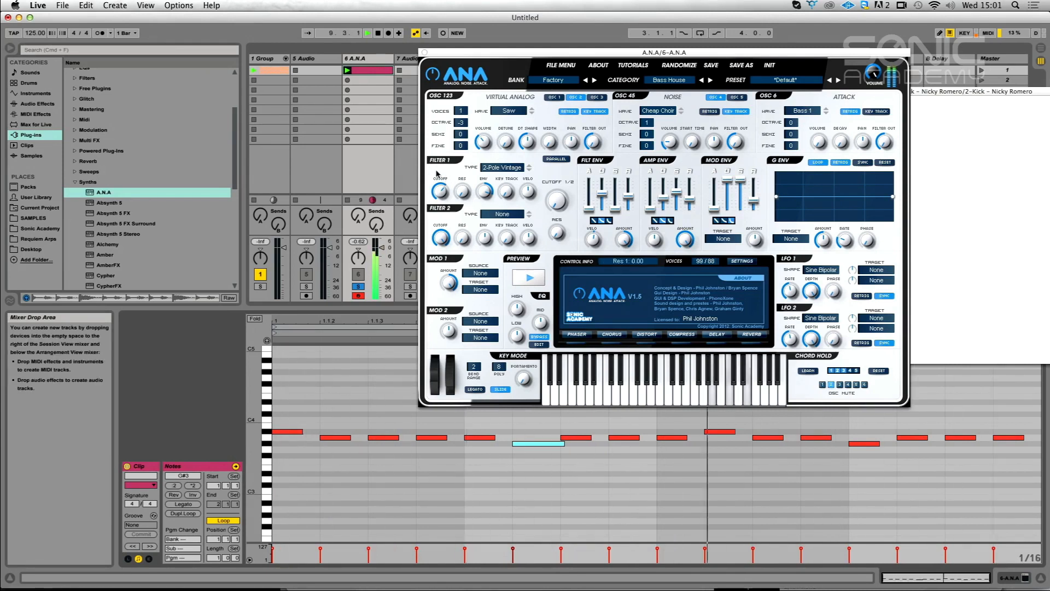
{"action": "key", "text": "space"}
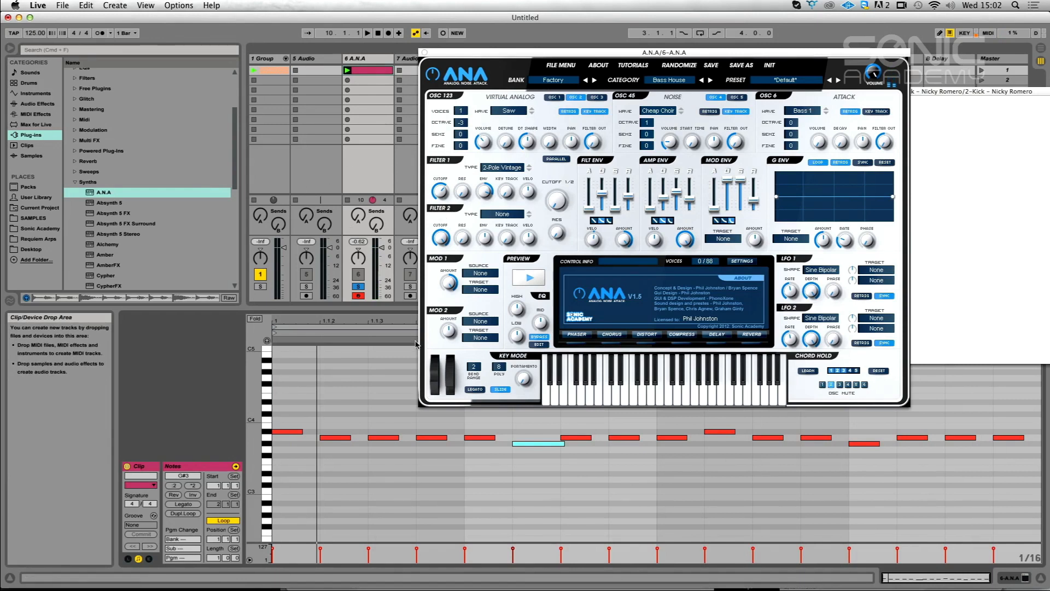
Play the pattern unsoloed with the other tracks and add a Compressor after A.N.A on its track
{"action": "key", "text": "space"}
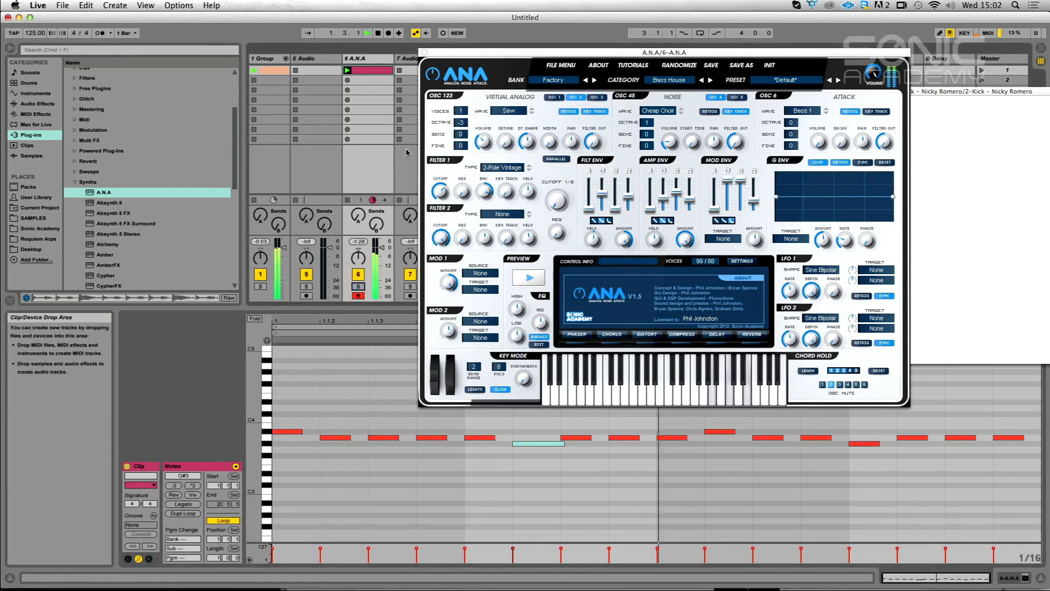
{"action": "left_click", "coordinate": [44, 104]}
{"action": "double_click", "coordinate": [80, 148]}
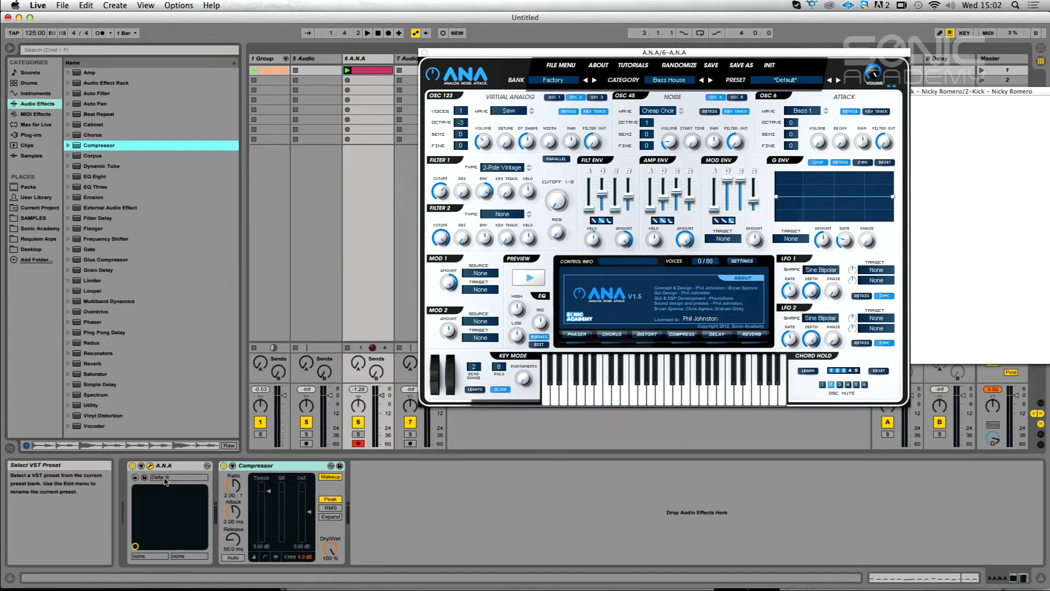
Enable the Compressor's sidechain and set its audio source to 2-Kick - Nicky Romero
{"action": "left_click", "coordinate": [150, 466]}
{"action": "left_click", "coordinate": [150, 466]}
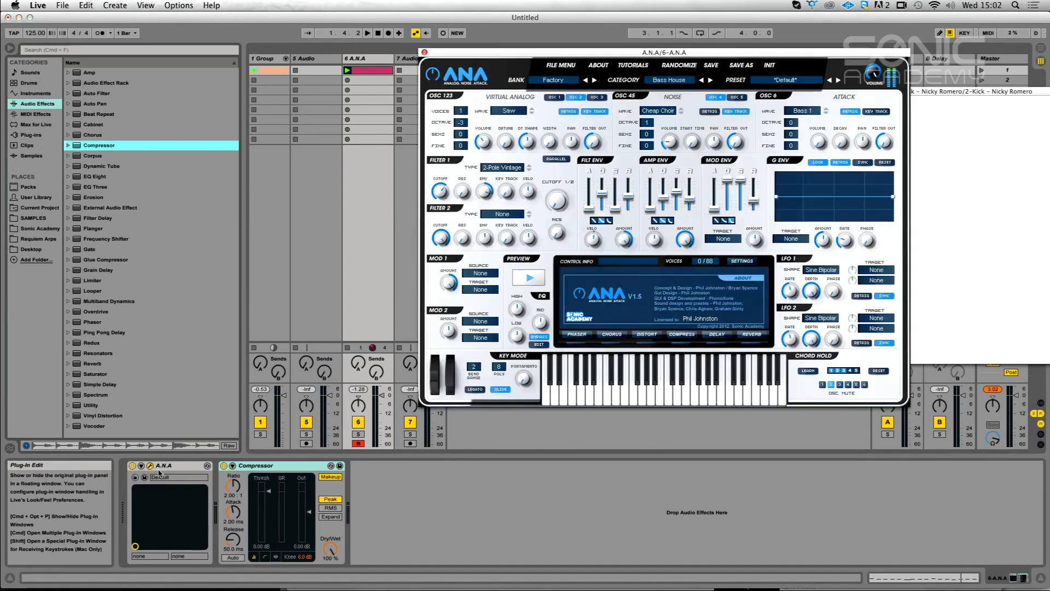
{"action": "left_click", "coordinate": [233, 466]}
{"action": "left_click", "coordinate": [231, 477]}
{"action": "left_click", "coordinate": [239, 492]}
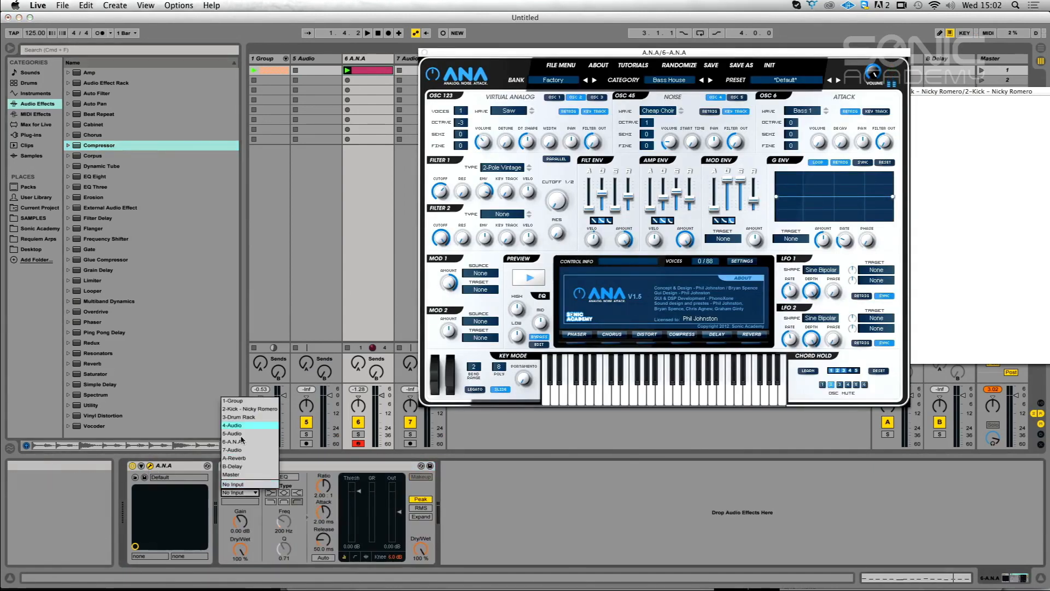
{"action": "left_click", "coordinate": [244, 410]}
Set the Compressor's attack to 0.01 ms and threshold to -17.5 dB, and audition the sidechain ducking
{"action": "key", "text": "space"}
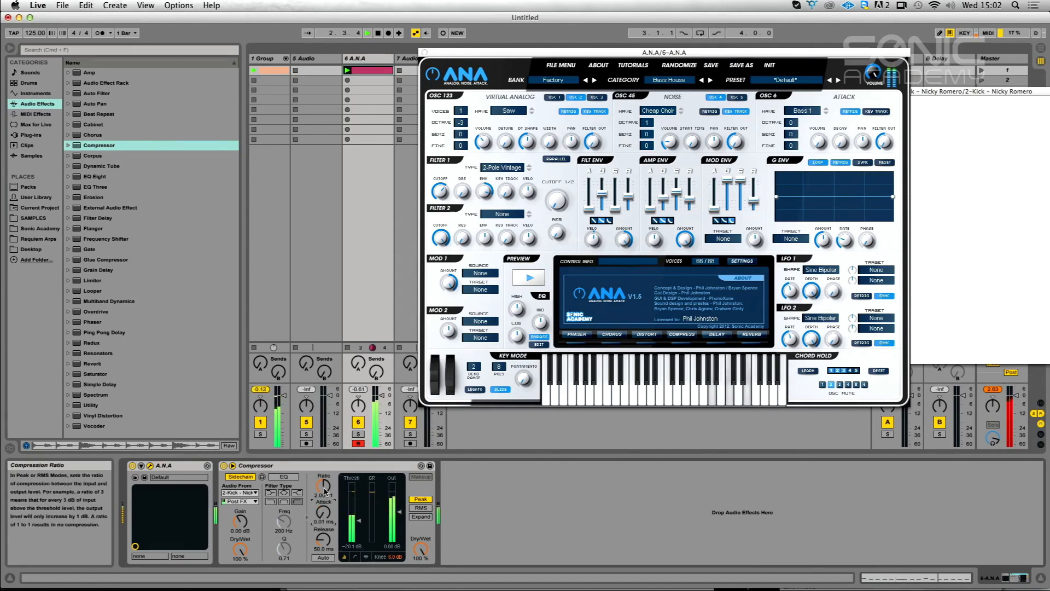
{"action": "left_click_drag", "start_coordinate": [356, 480], "coordinate": [356, 478]}
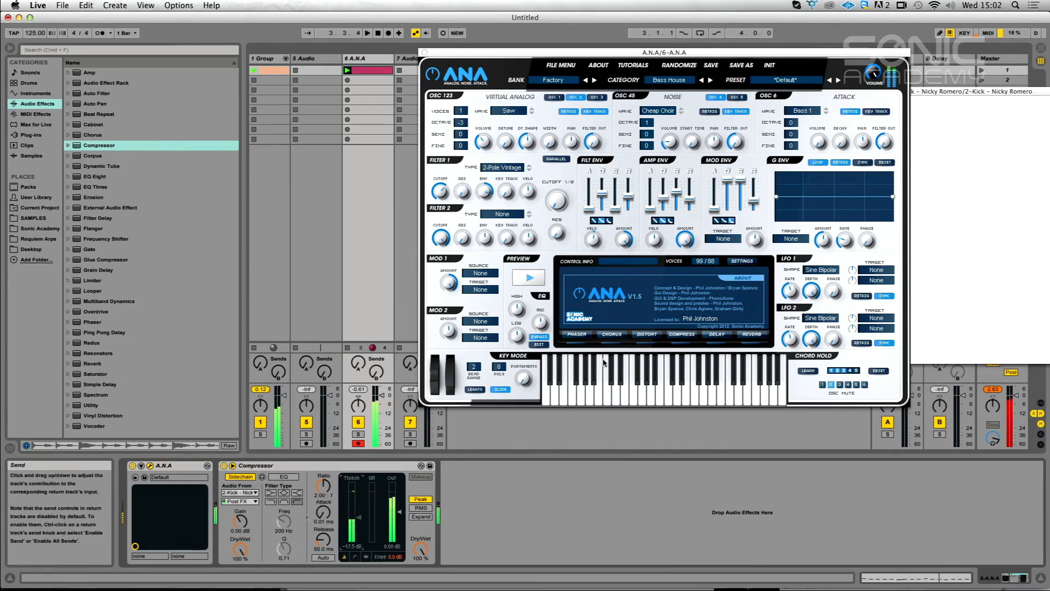
{"action": "key", "text": "space"}
{"action": "key", "text": "space"}
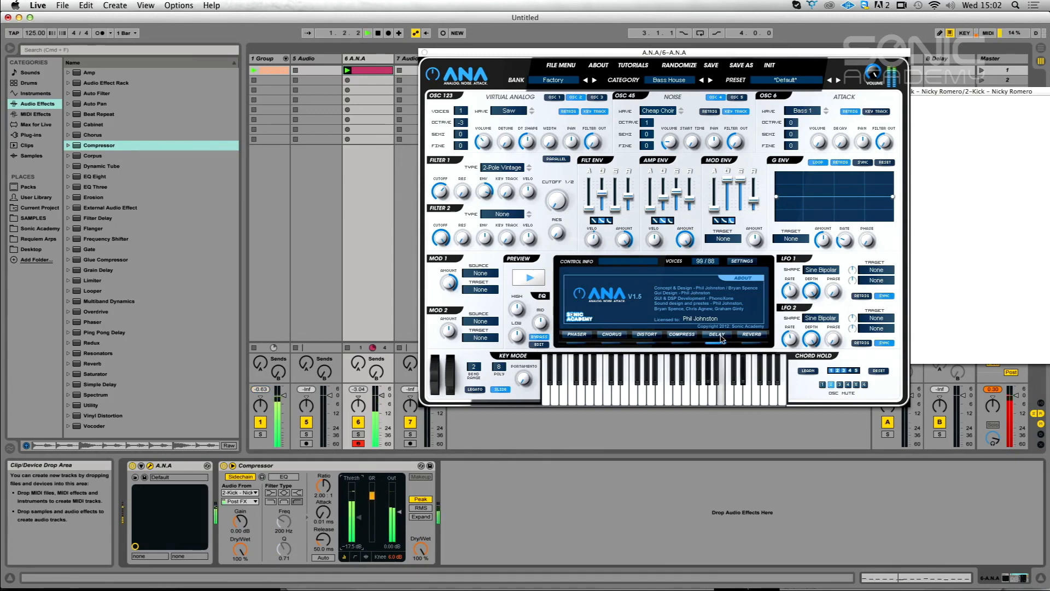
Turn on A.N.A's Reverb and adjust its size while the pattern plays
{"action": "left_click", "coordinate": [752, 335]}
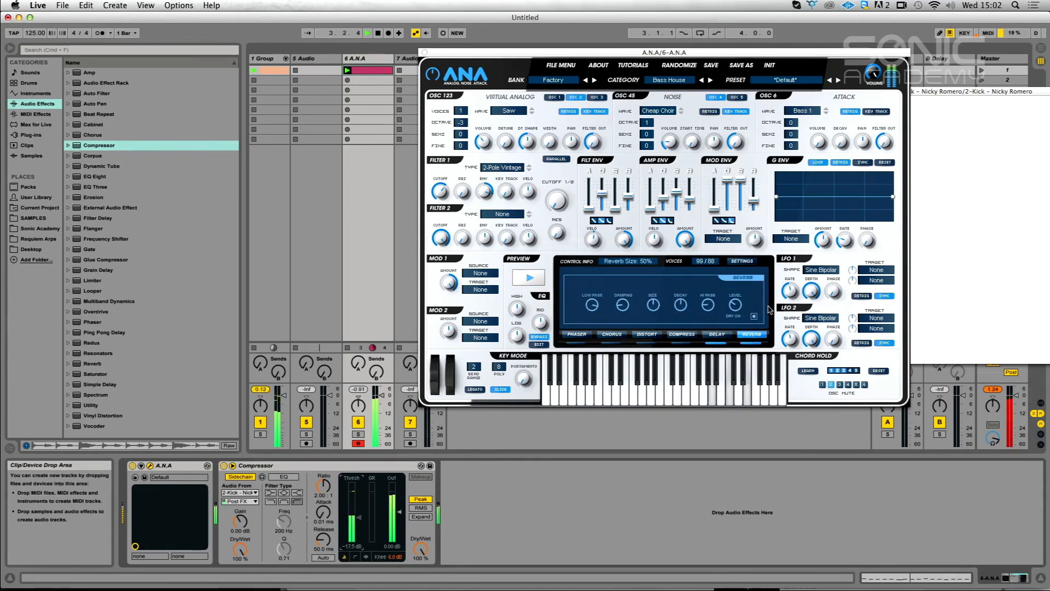
{"action": "left_click_drag", "start_coordinate": [656, 307], "coordinate": [657, 319]}
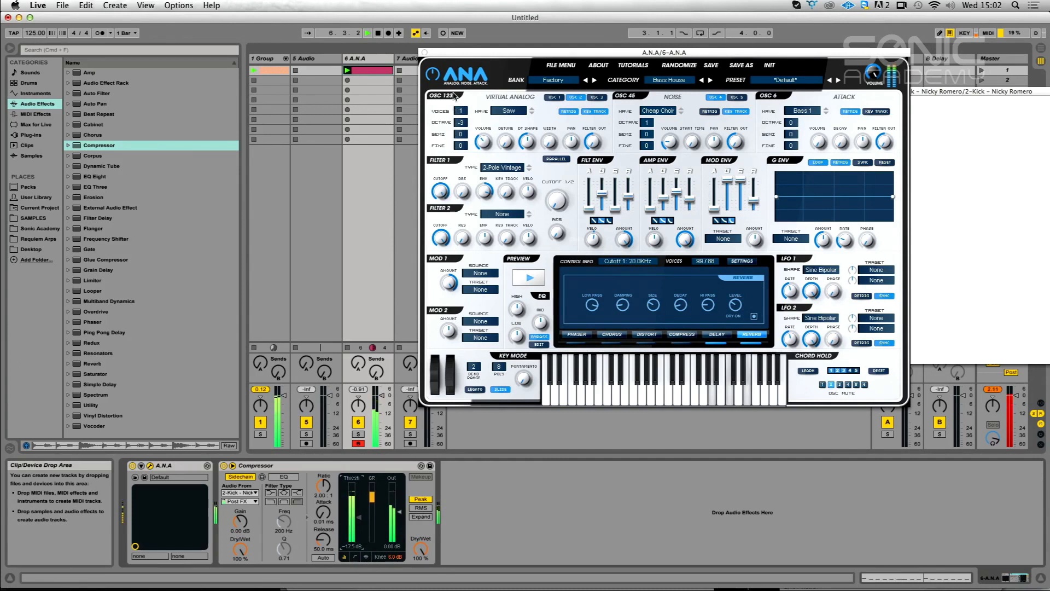
{"action": "left_click_drag", "start_coordinate": [677, 192], "coordinate": [673, 209]}
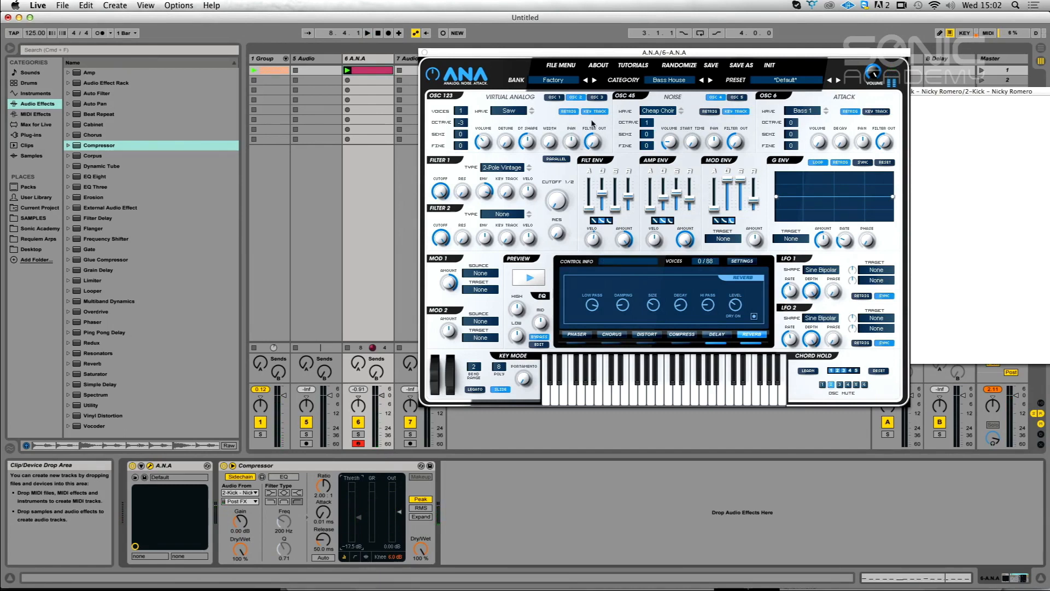
Set the noise oscillator's wave to Megasaw 4 and raise its volume to about 76% during playback
{"action": "left_click", "coordinate": [660, 111]}
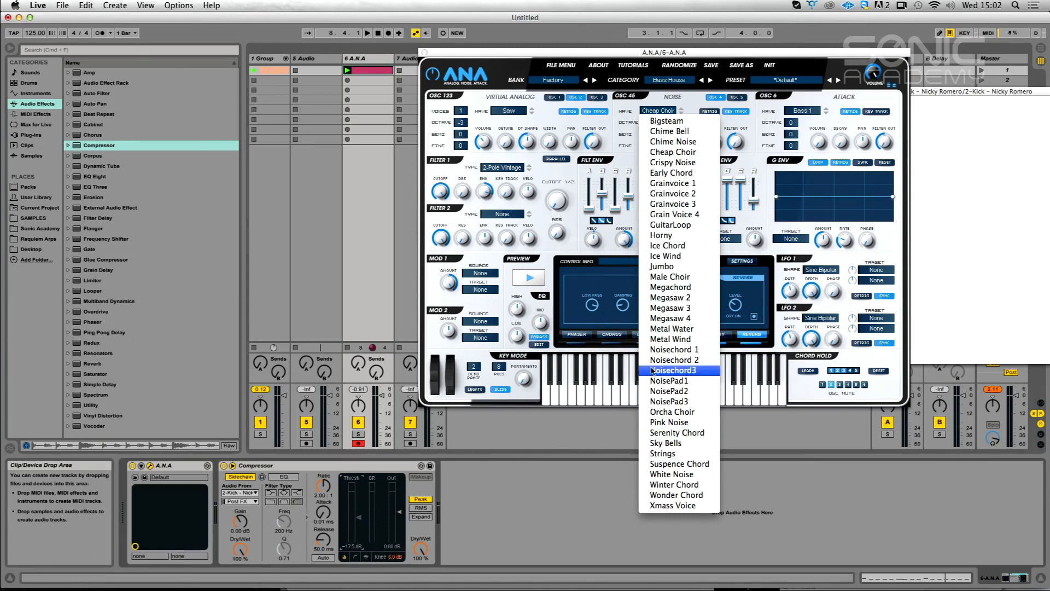
{"action": "left_click", "coordinate": [679, 318]}
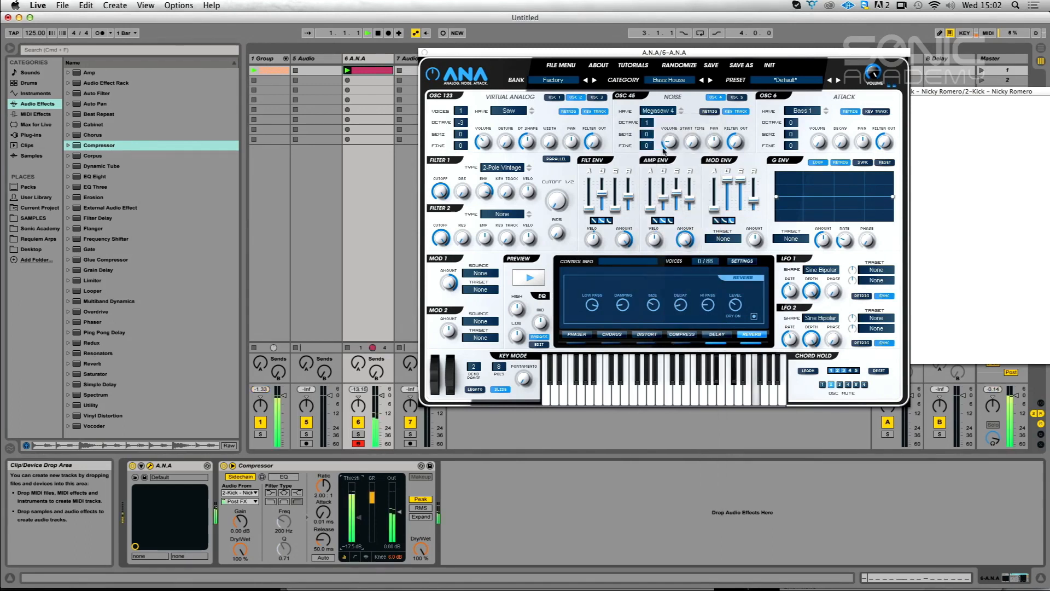
{"action": "left_click_drag", "start_coordinate": [646, 148], "coordinate": [645, 149]}
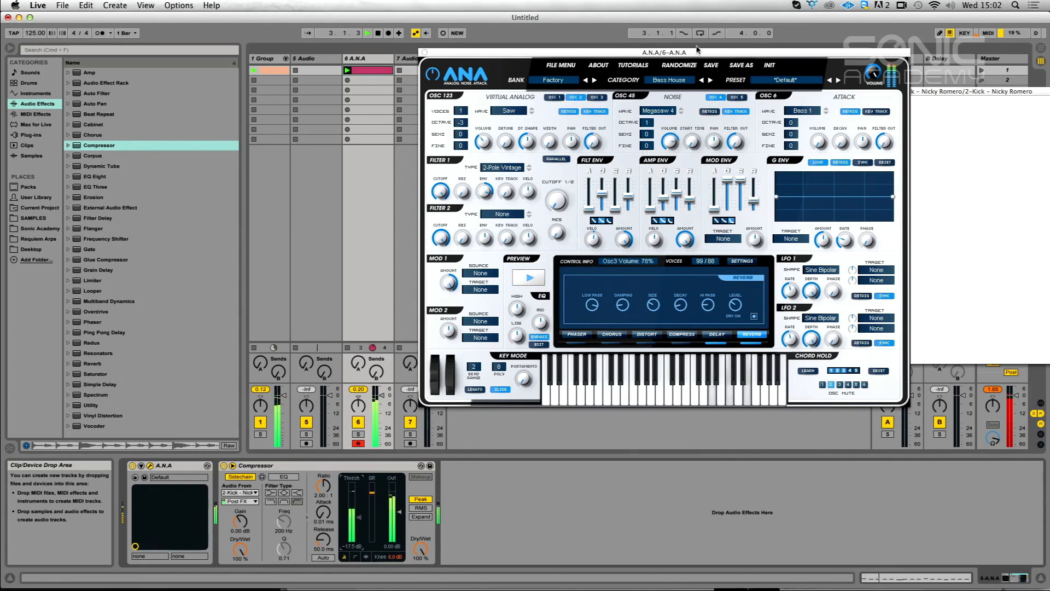
Audition other noise oscillator waves, choose Megasaw 2, and set the oscillator's octave to 0
{"action": "left_click", "coordinate": [682, 113]}
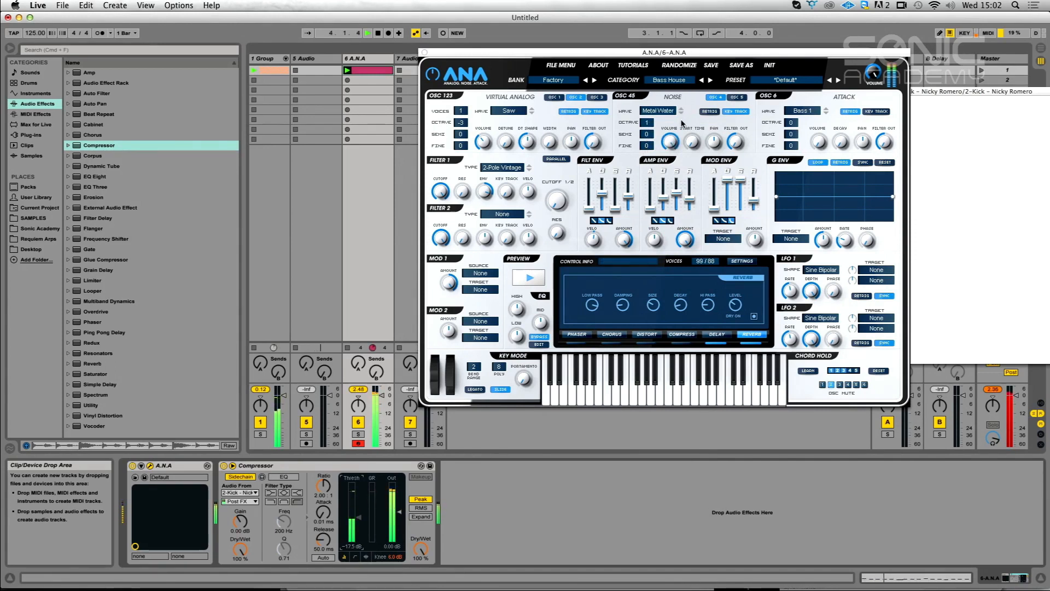
{"action": "left_click", "coordinate": [682, 114]}
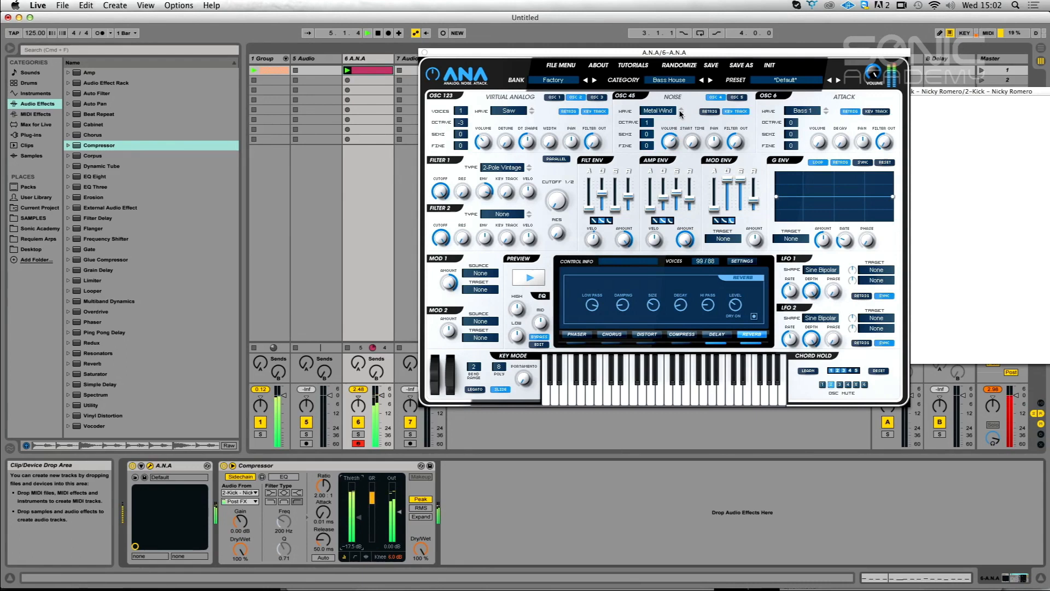
{"action": "left_click_drag", "start_coordinate": [646, 134], "coordinate": [641, 158]}
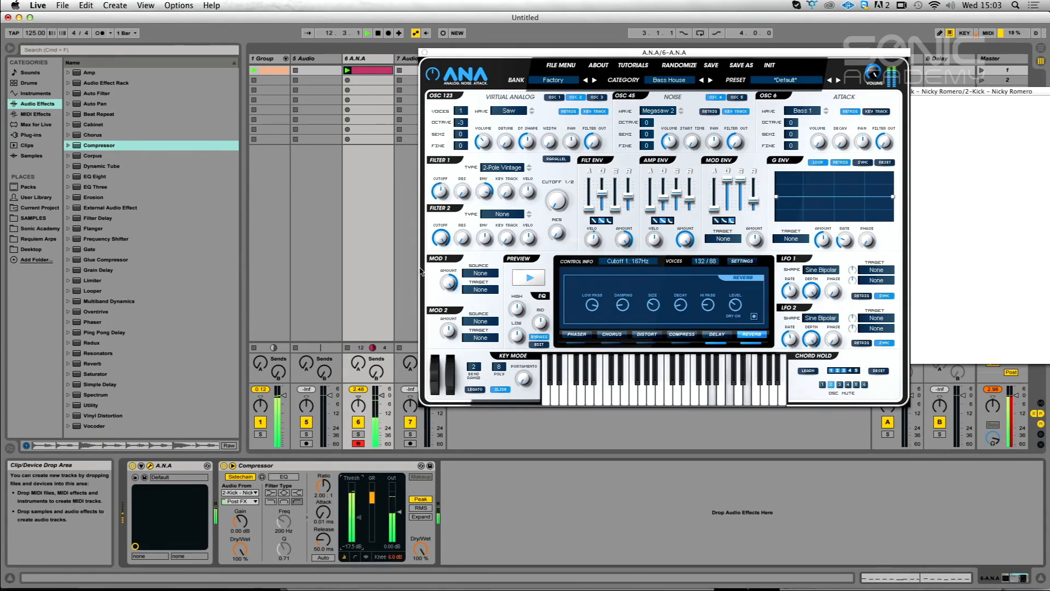
{"action": "key", "text": "space"}
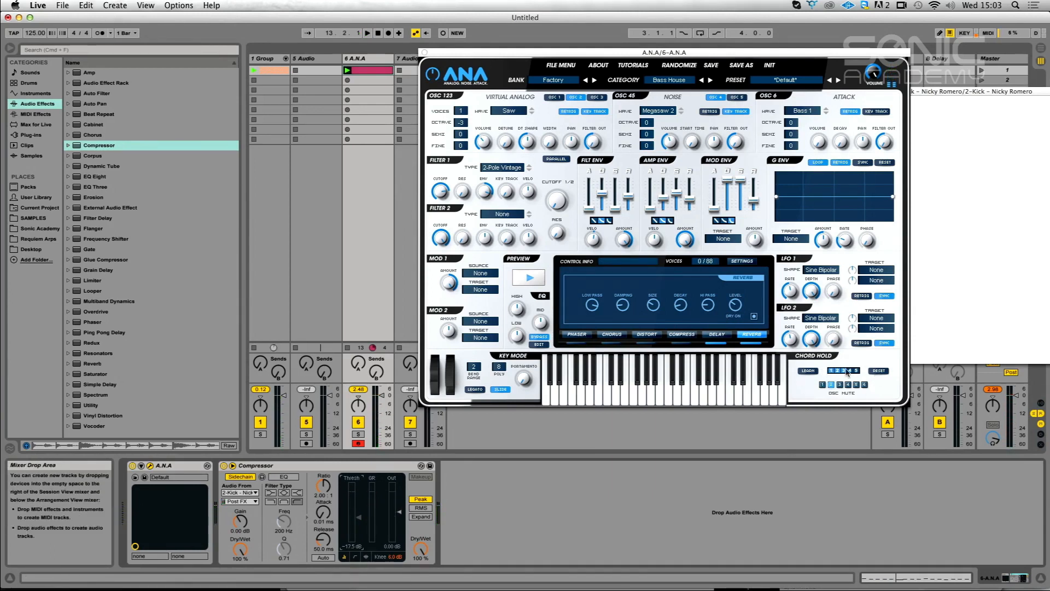
Activate Learn in A.N.A's Chord Hold section and briefly play the pattern
{"action": "left_click", "coordinate": [805, 371]}
{"action": "key", "text": "space"}
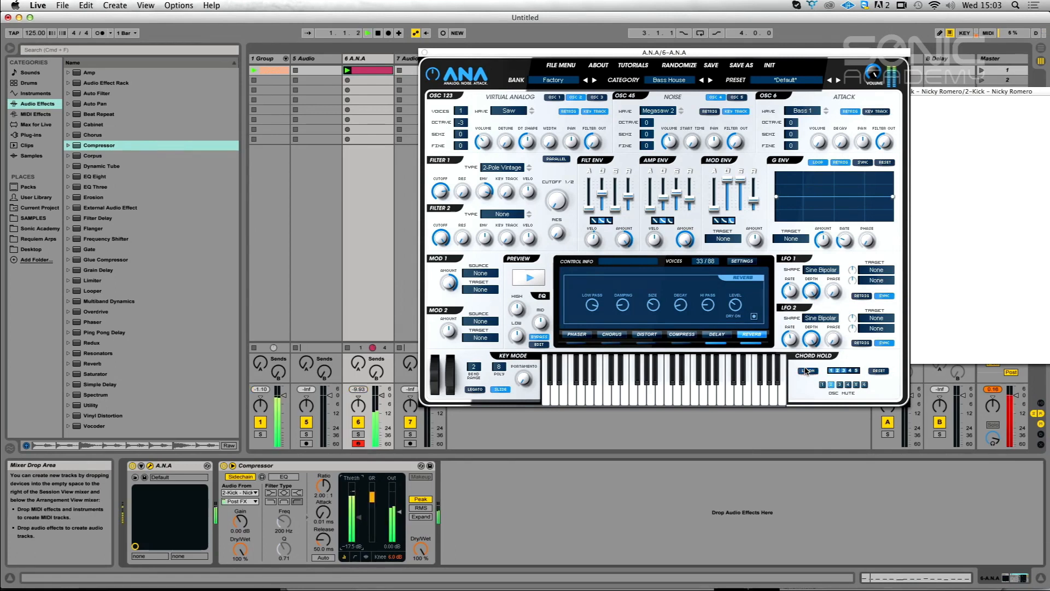
{"action": "key", "text": "space"}
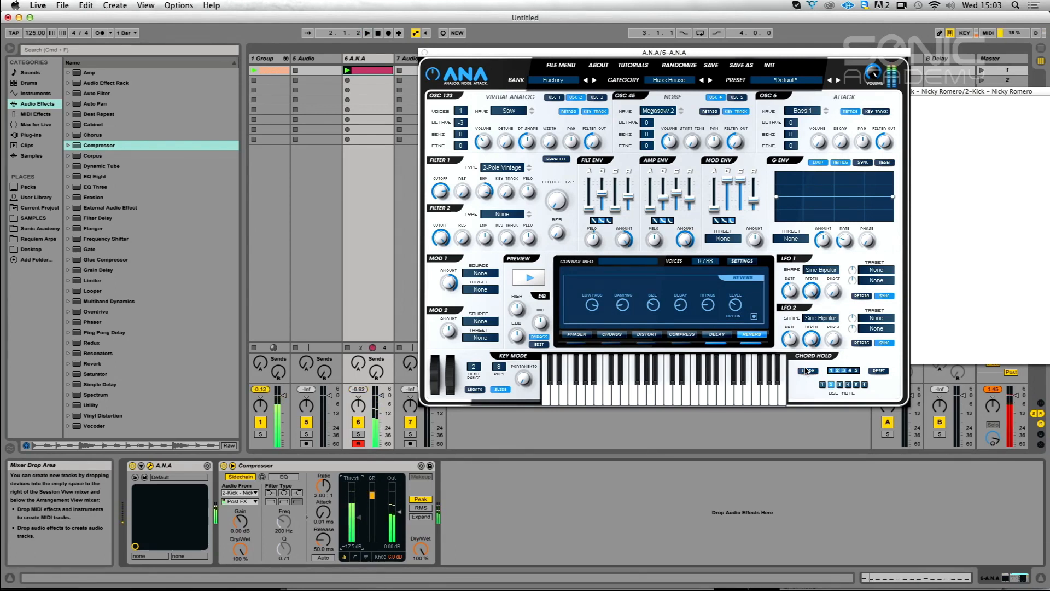